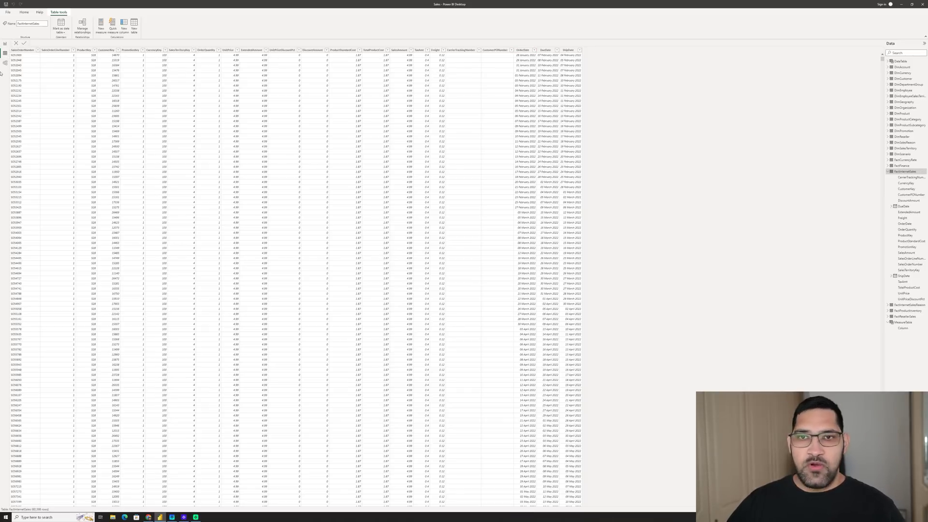
Step: Switch to report view to show the blank Page 1 canvas
{"action": "left_click", "coordinate": [5, 44]}
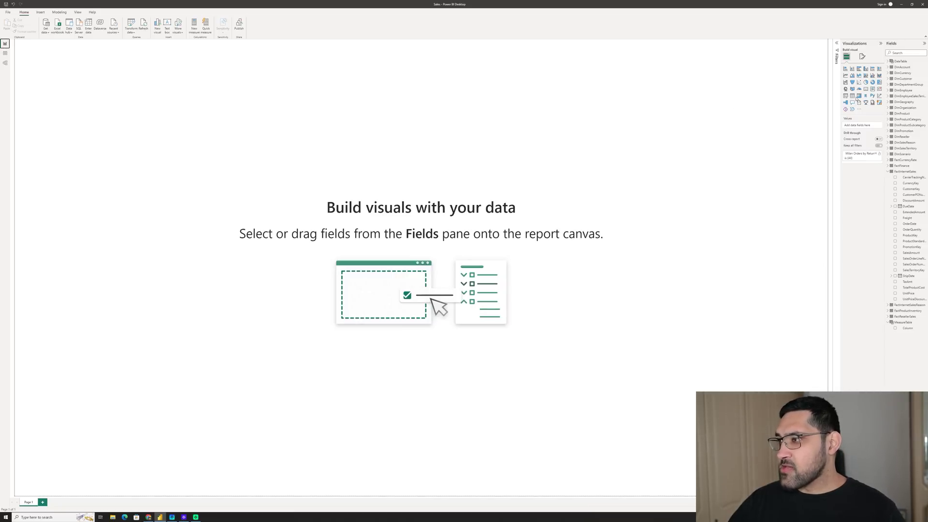
Step: Add a table of SalesOrderNumber, OrderDate and CustomerKey, and enlarge it
{"action": "left_click", "coordinate": [852, 96]}
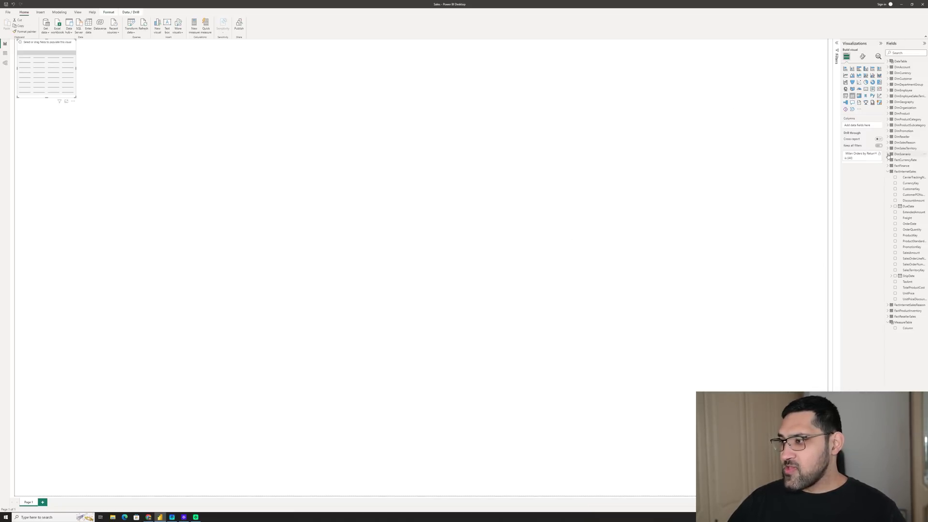
{"action": "left_click_drag", "start_coordinate": [912, 264], "coordinate": [866, 127]}
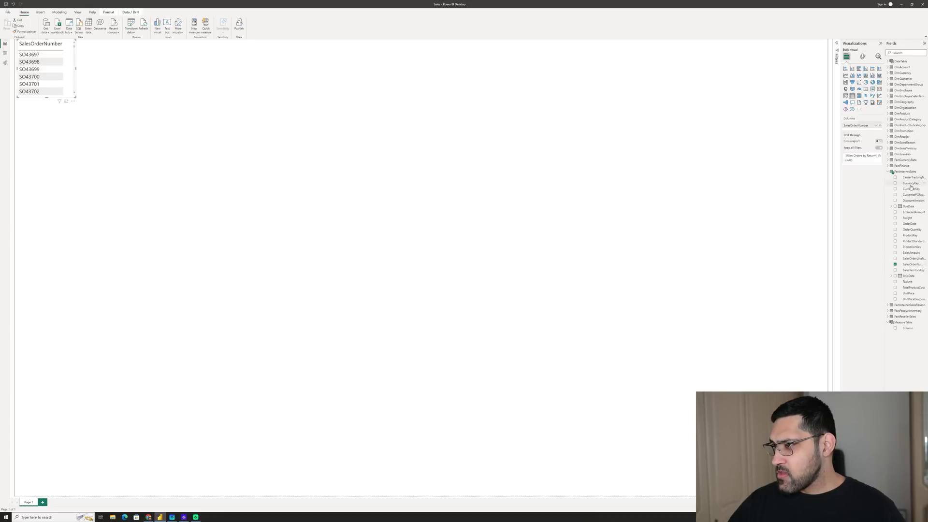
{"action": "left_click_drag", "start_coordinate": [913, 226], "coordinate": [867, 133]}
{"action": "left_click_drag", "start_coordinate": [915, 194], "coordinate": [865, 136]}
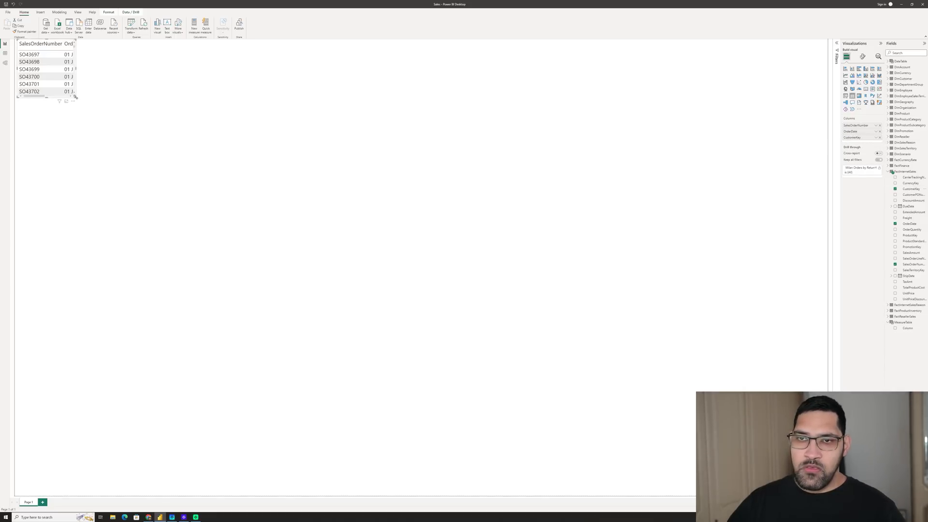
{"action": "left_click_drag", "start_coordinate": [75, 99], "coordinate": [156, 341]}
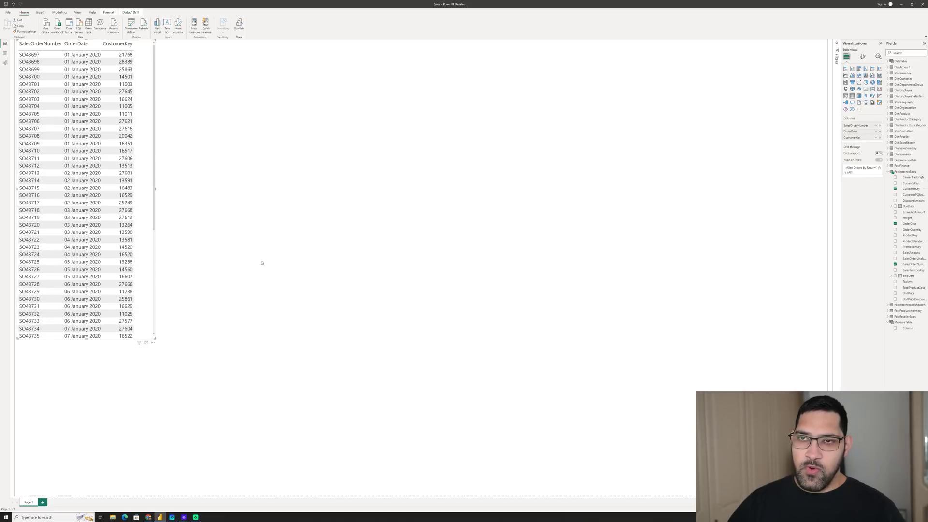
Step: Place an empty line chart in the middle of the page
{"action": "left_click", "coordinate": [547, 198]}
{"action": "left_click", "coordinate": [846, 76]}
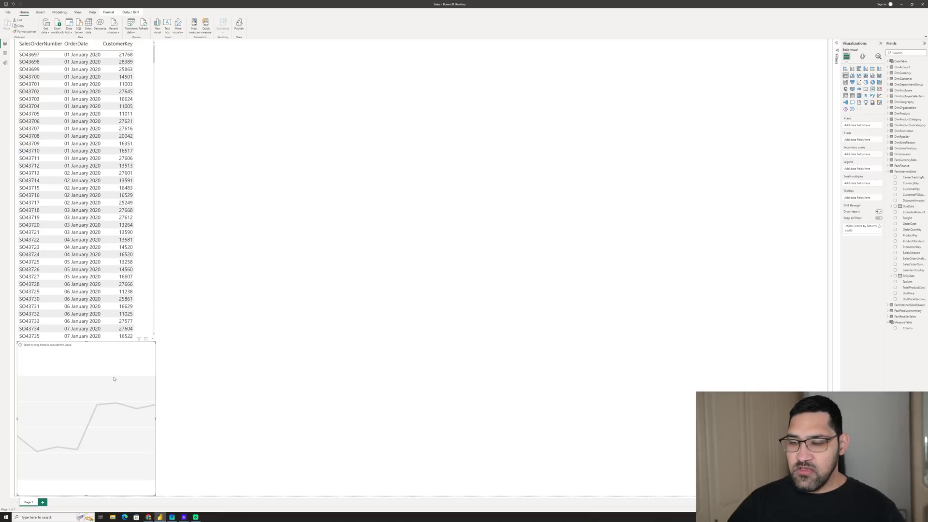
{"action": "left_click_drag", "start_coordinate": [114, 379], "coordinate": [428, 129]}
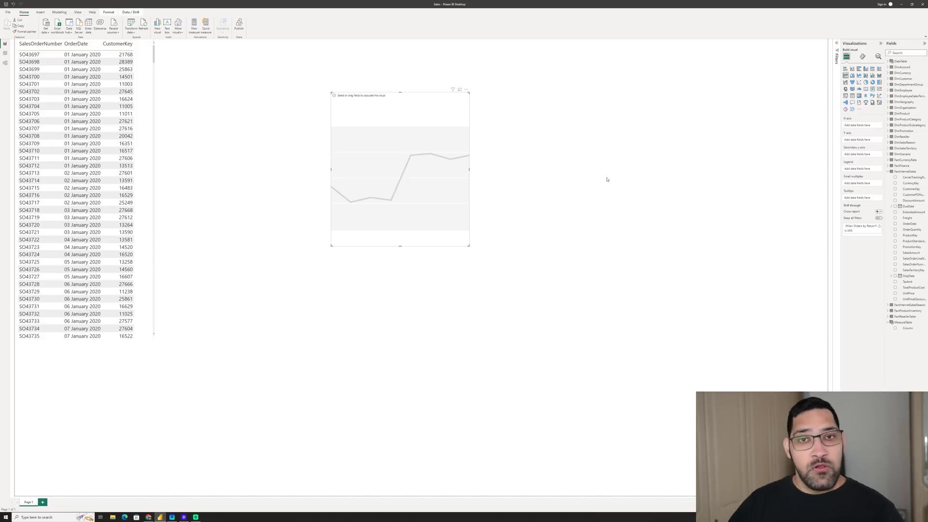
Step: Create measure Total Orders = DISTINCTCOUNT(FactInternetSales[SalesOrderNumber]) with MeasureTable as its home table
{"action": "left_click", "coordinate": [584, 175]}
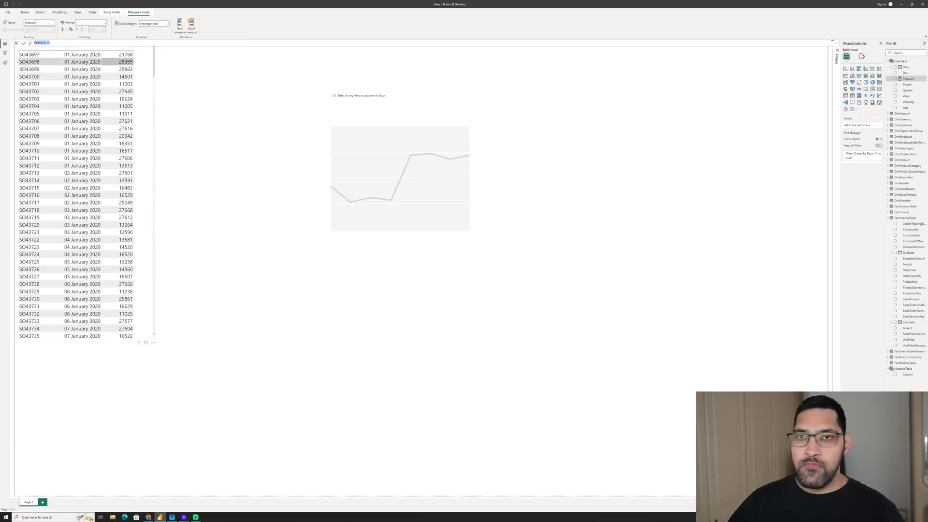
{"action": "type", "text": "T"}
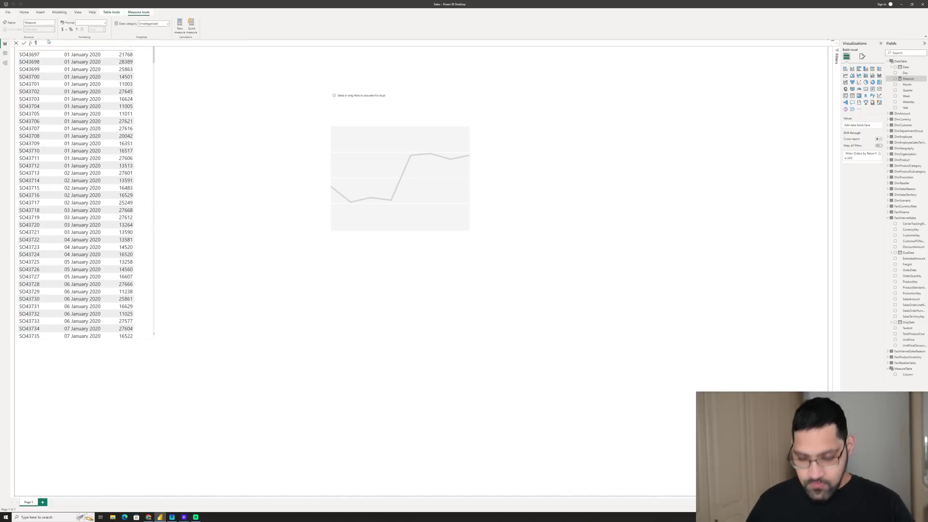
{"action": "type", "text": "otal Orders "}
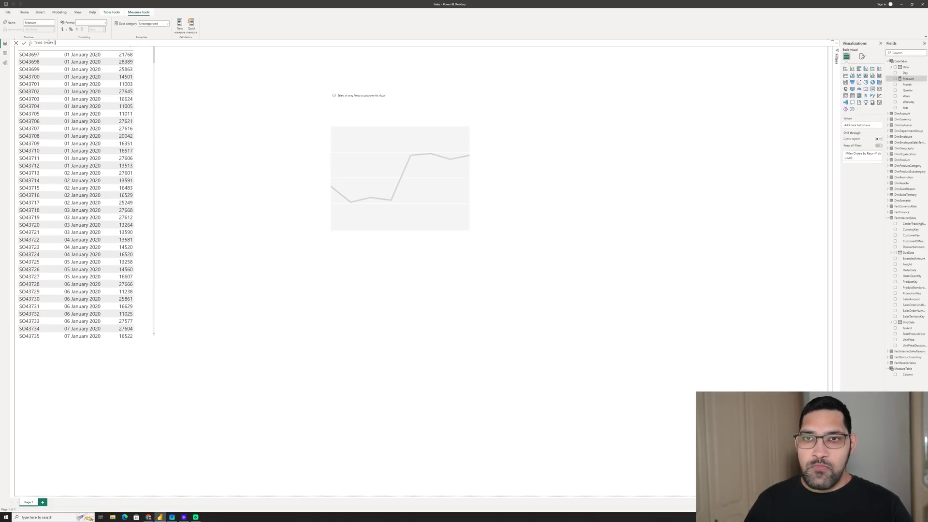
{"action": "type", "text": "="}
{"action": "key", "text": "shift+Return"}
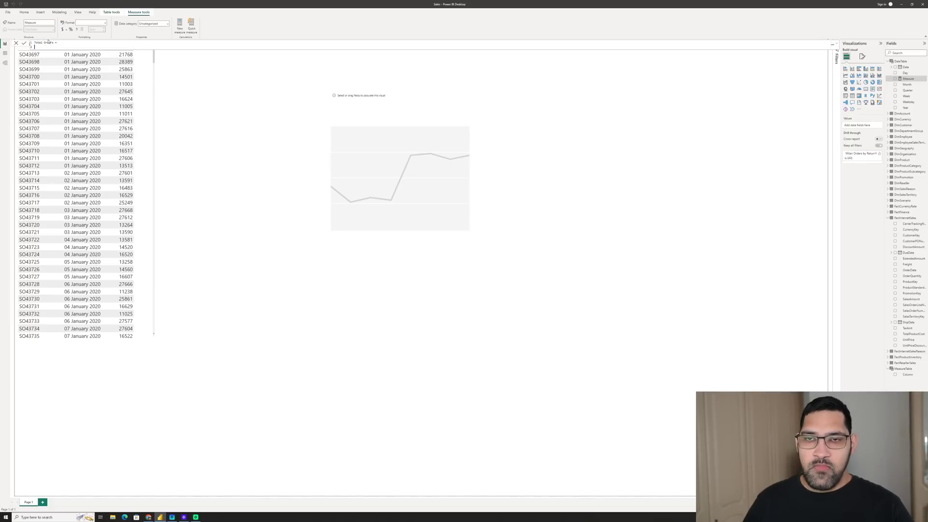
{"action": "type", "text": "d"}
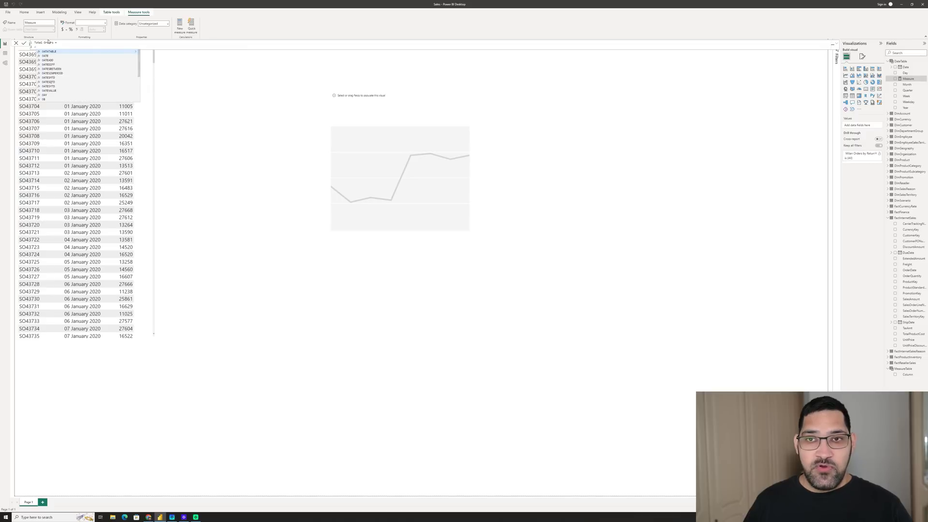
{"action": "type", "text": "istinc"}
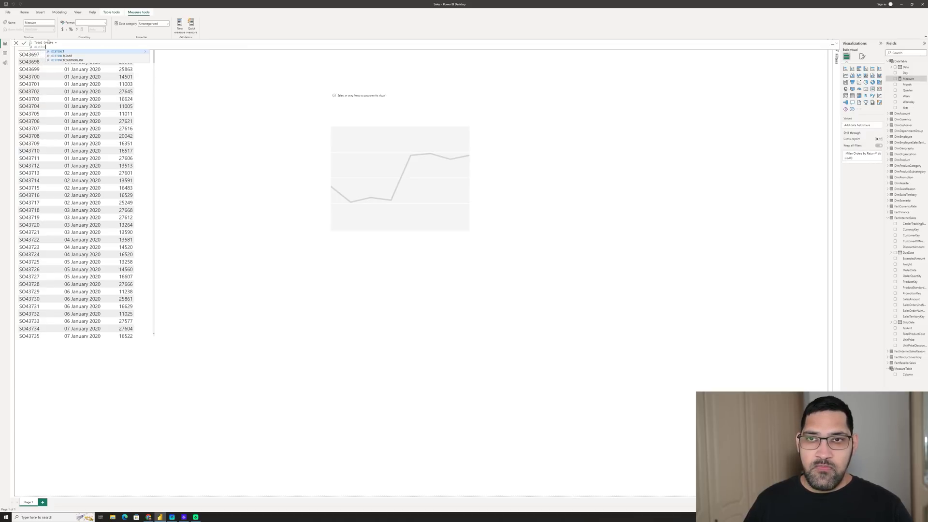
{"action": "key", "text": "Tab"}
{"action": "type", "text": "ordern"}
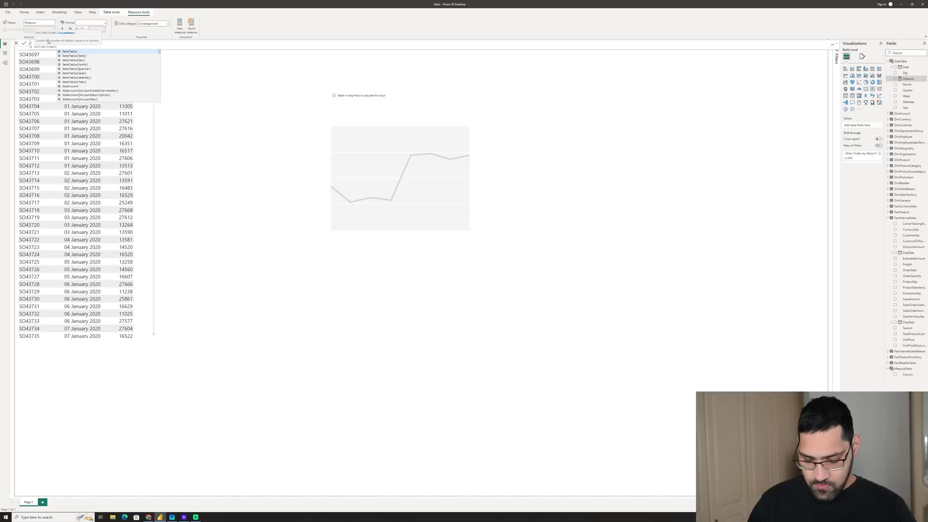
{"action": "key", "text": "Tab"}
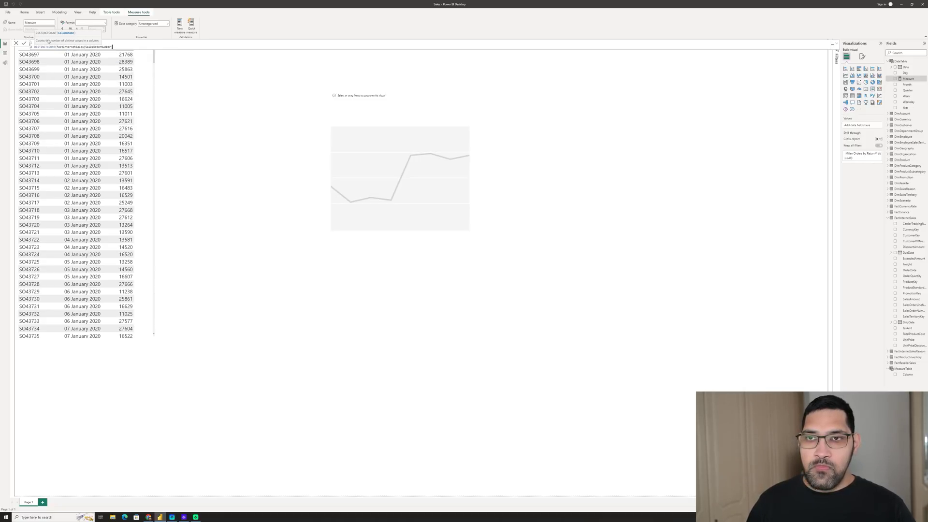
{"action": "type", "text": ")"}
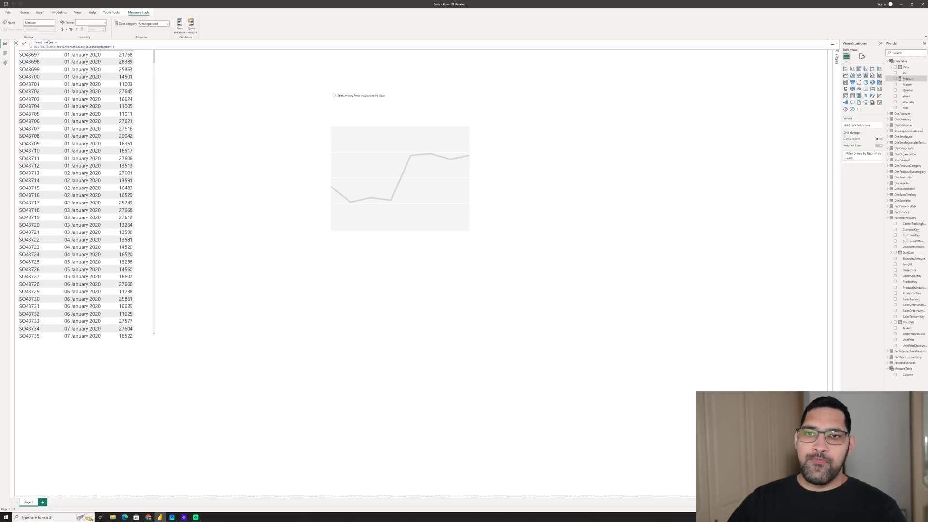
{"action": "key", "text": "Return"}
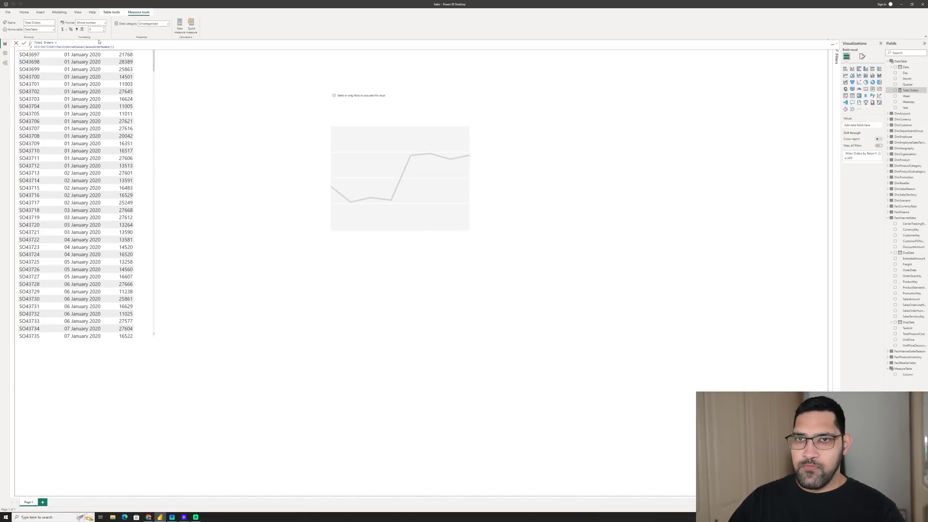
{"action": "left_click", "coordinate": [53, 29]}
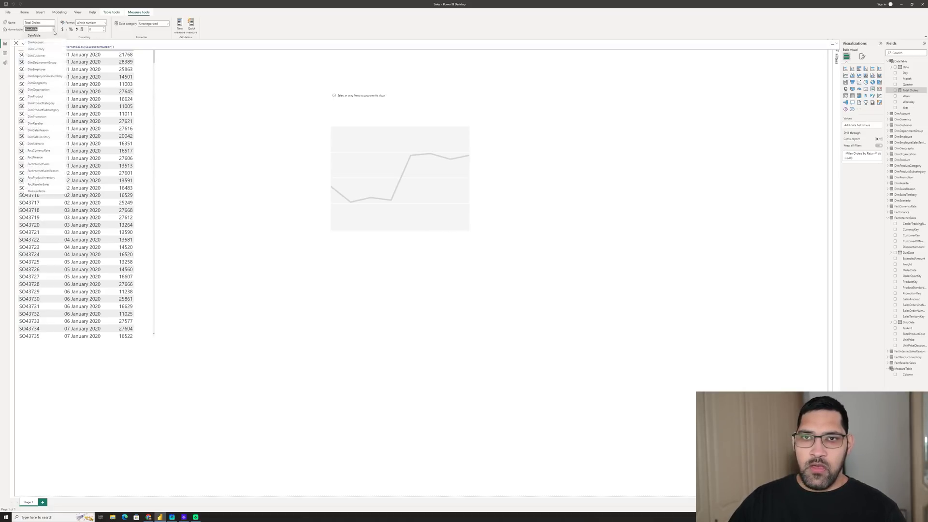
{"action": "left_click", "coordinate": [41, 192]}
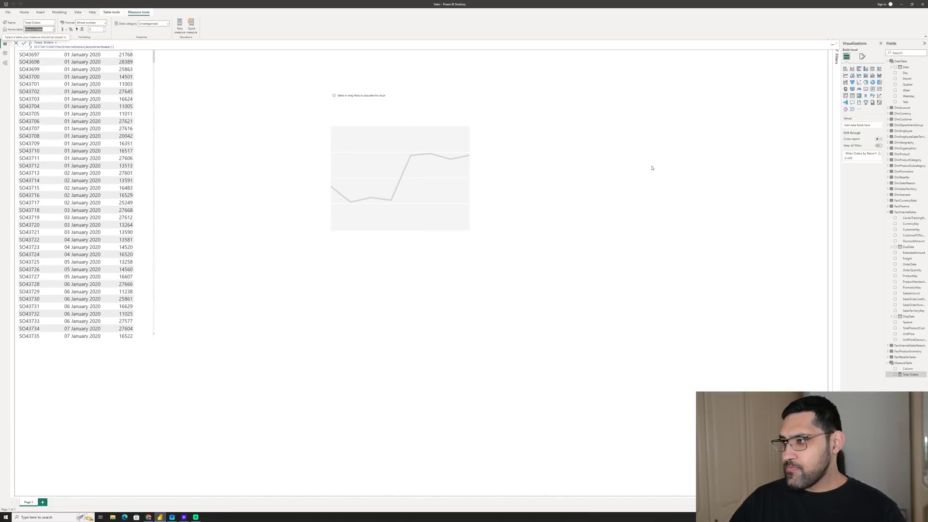
Step: Plot Total Orders by OrderDate on the line chart and widen it
{"action": "left_click", "coordinate": [418, 159]}
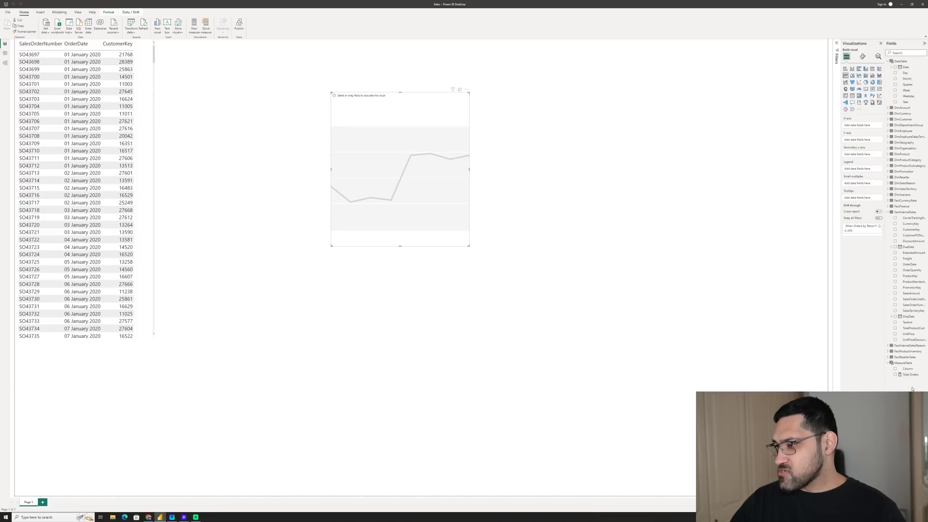
{"action": "left_click_drag", "start_coordinate": [910, 374], "coordinate": [865, 140]}
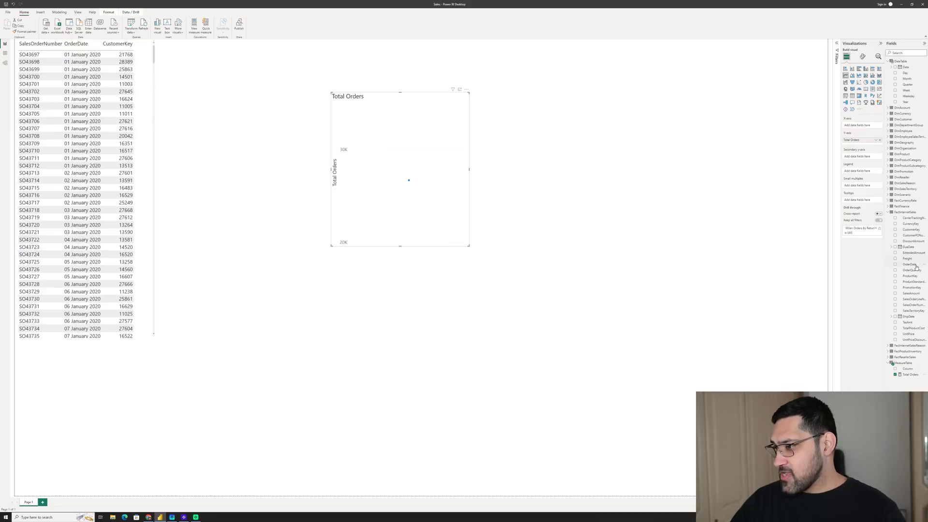
{"action": "left_click_drag", "start_coordinate": [916, 268], "coordinate": [860, 126]}
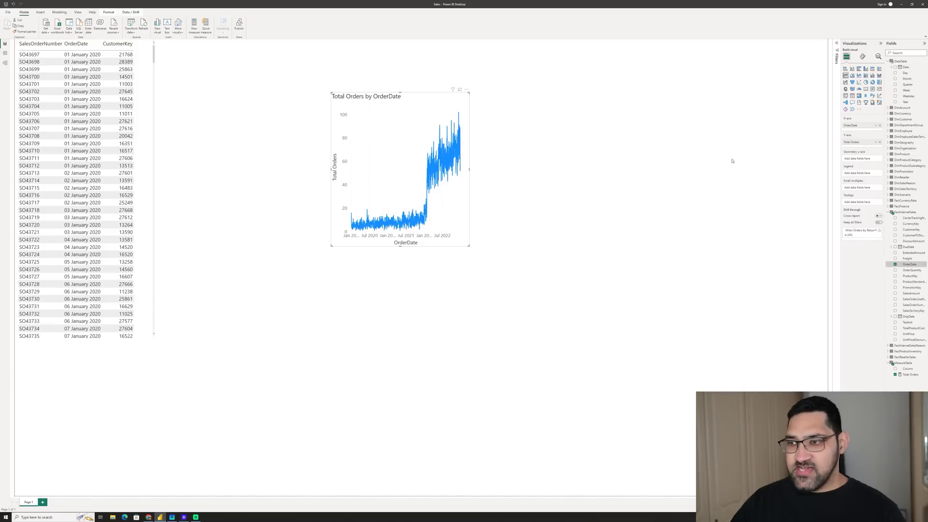
{"action": "left_click_drag", "start_coordinate": [469, 170], "coordinate": [655, 170]}
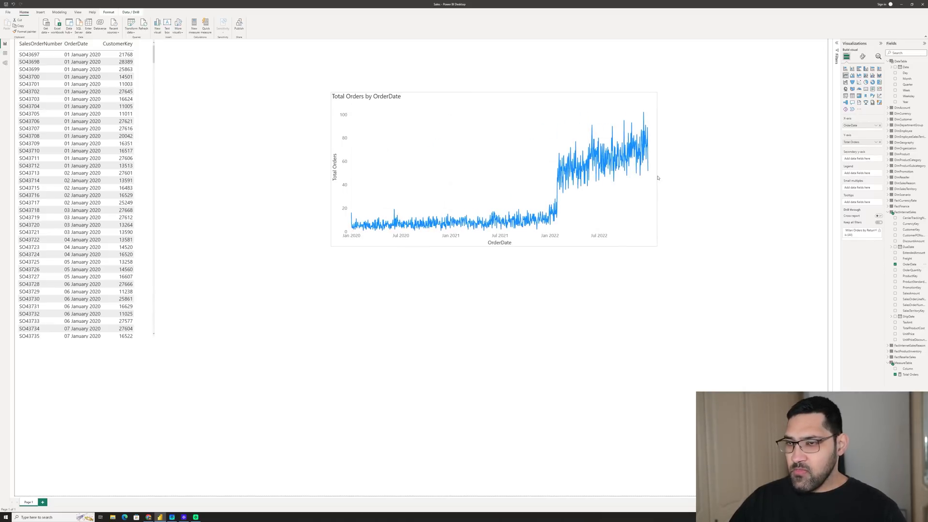
{"action": "left_click", "coordinate": [246, 80]}
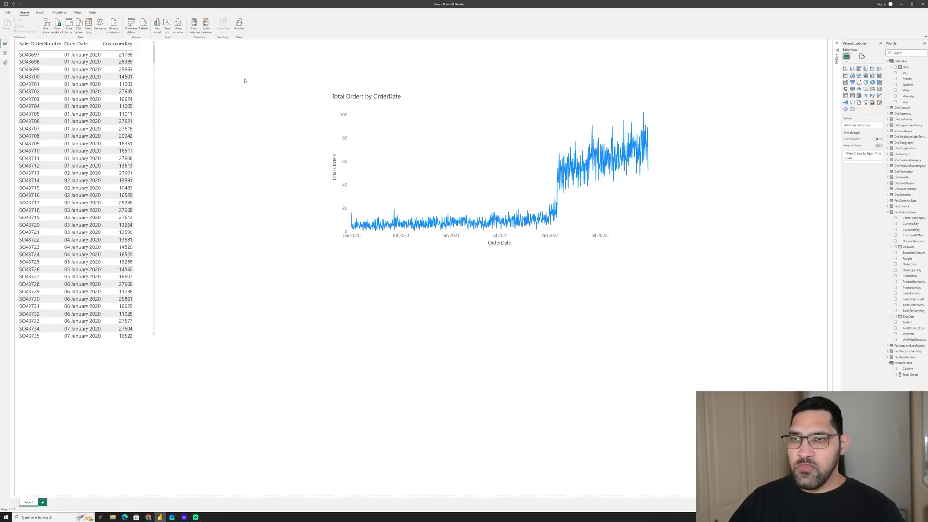
Step: Widen the order table, then move it and the line chart lower on the page
{"action": "left_click", "coordinate": [153, 64]}
{"action": "left_click_drag", "start_coordinate": [155, 189], "coordinate": [208, 189]}
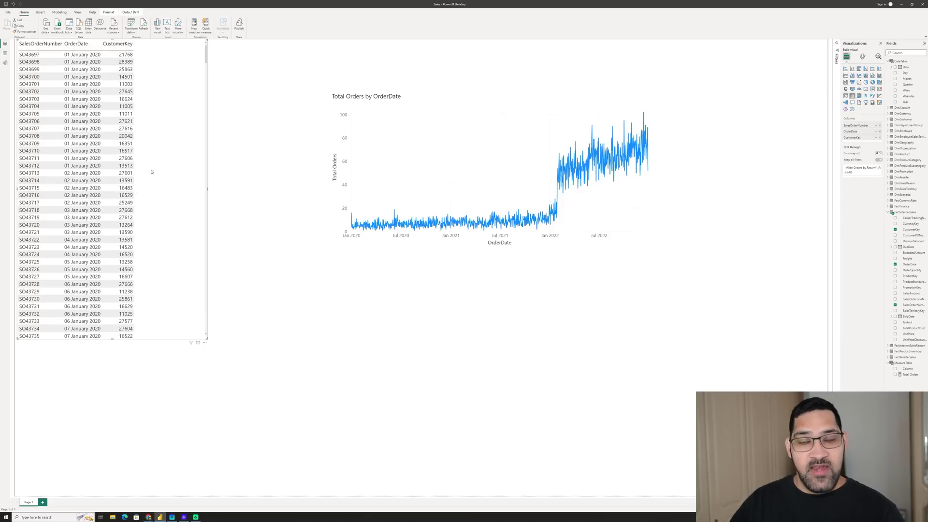
{"action": "left_click", "coordinate": [281, 99]}
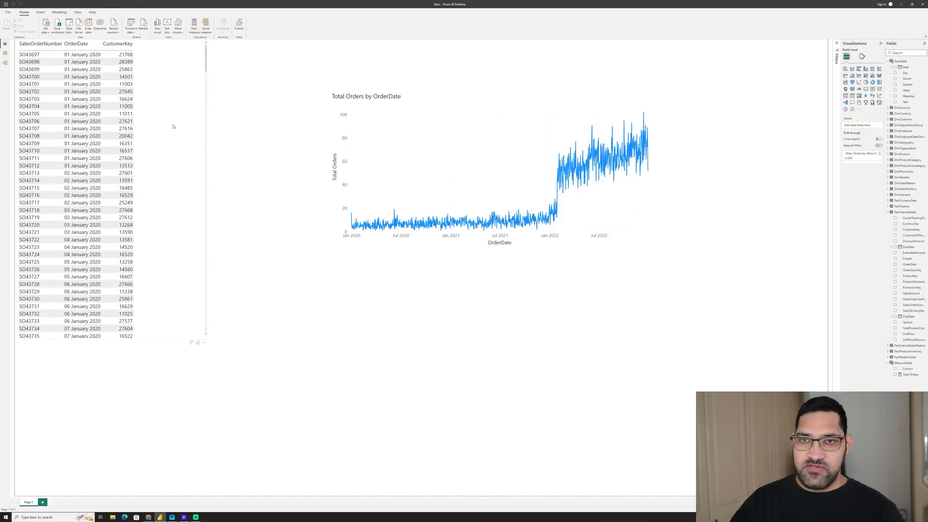
{"action": "left_click_drag", "start_coordinate": [173, 91], "coordinate": [179, 210]}
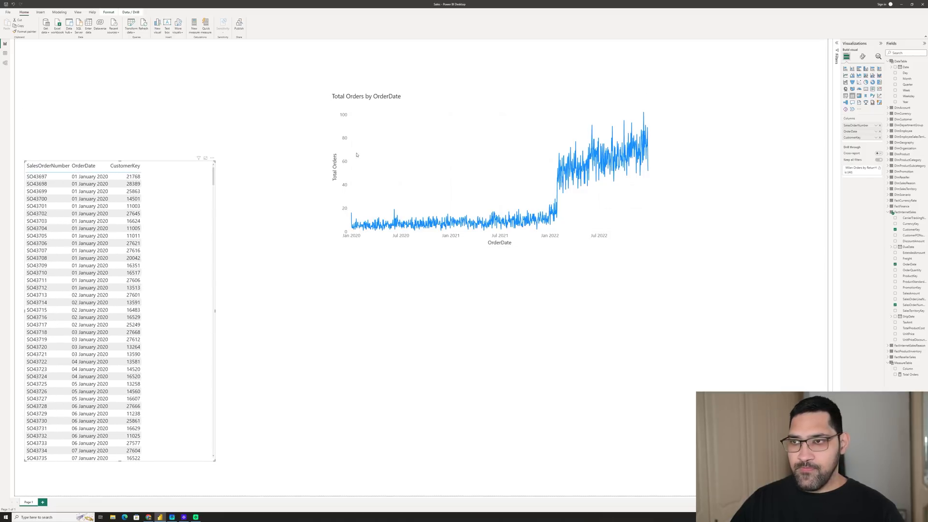
{"action": "left_click_drag", "start_coordinate": [417, 128], "coordinate": [417, 195]}
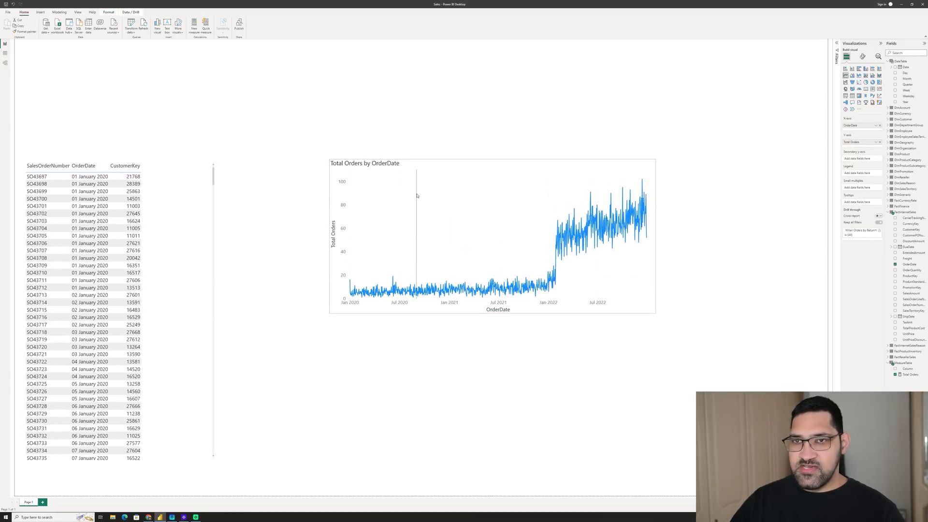
{"action": "left_click", "coordinate": [174, 61]}
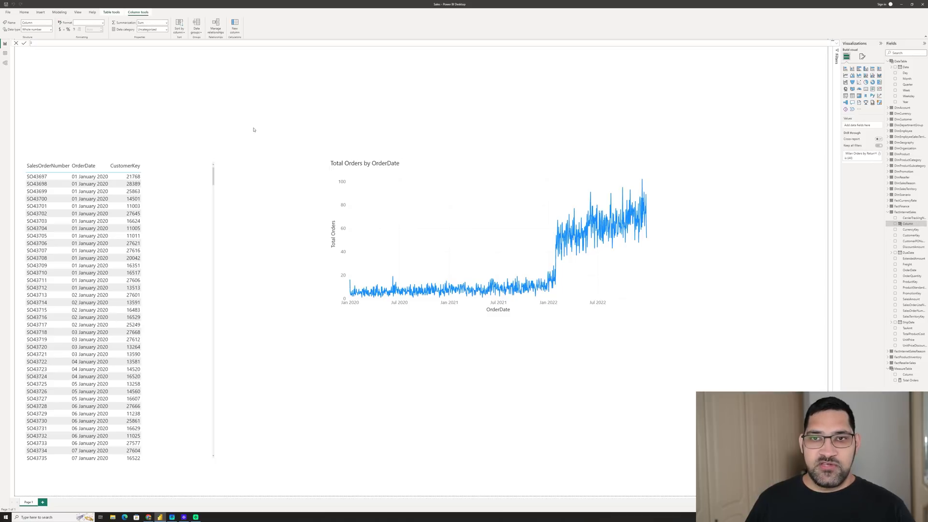
Step: Start Customer Status with VAR DateOrdered = FactInternetSales[OrderDate] and VAR Customer = FactInternetSales[CustomerKey]
{"action": "type", "text": "Customer "}
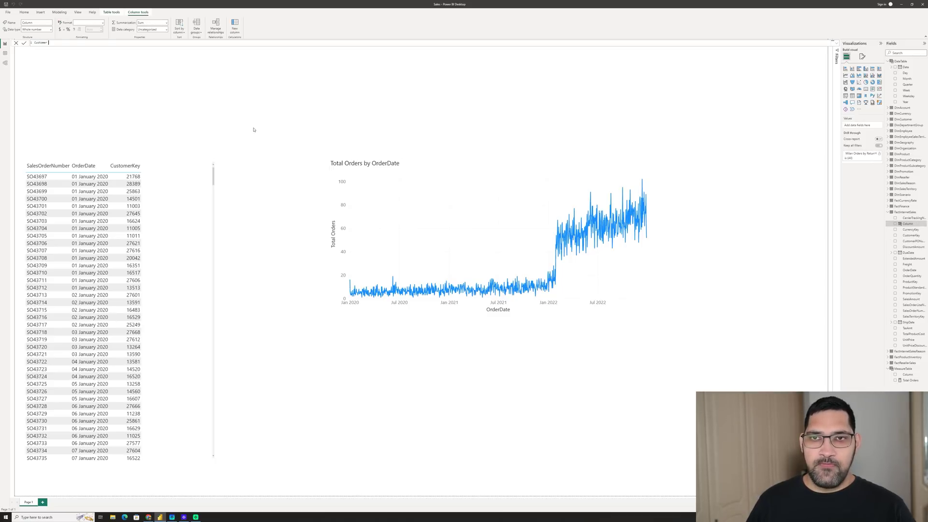
{"action": "type", "text": "Status ="}
{"action": "key", "text": "shift+Return"}
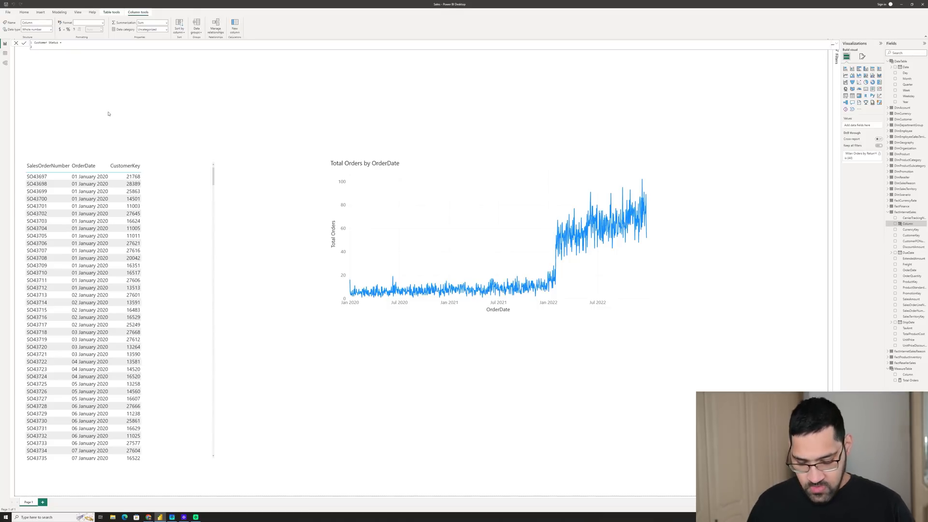
{"action": "type", "text": "var "}
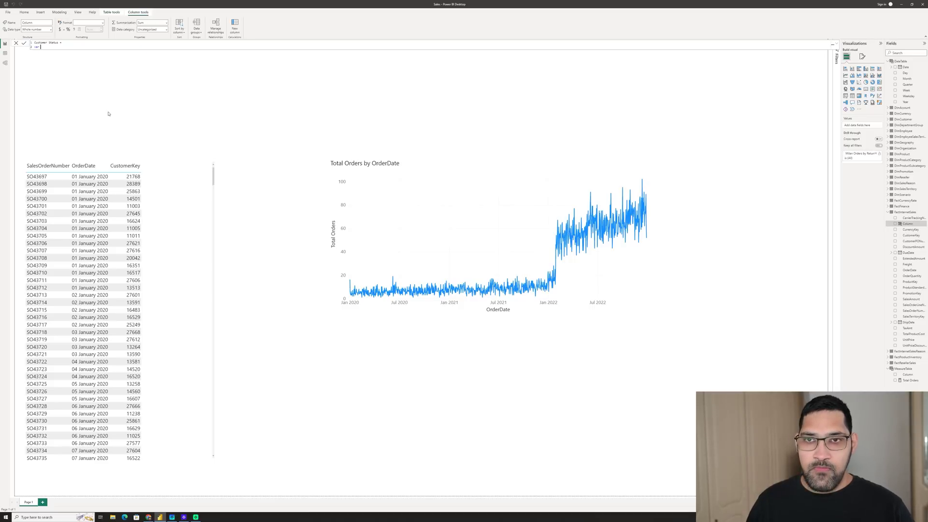
{"action": "type", "text": "DateOrder"}
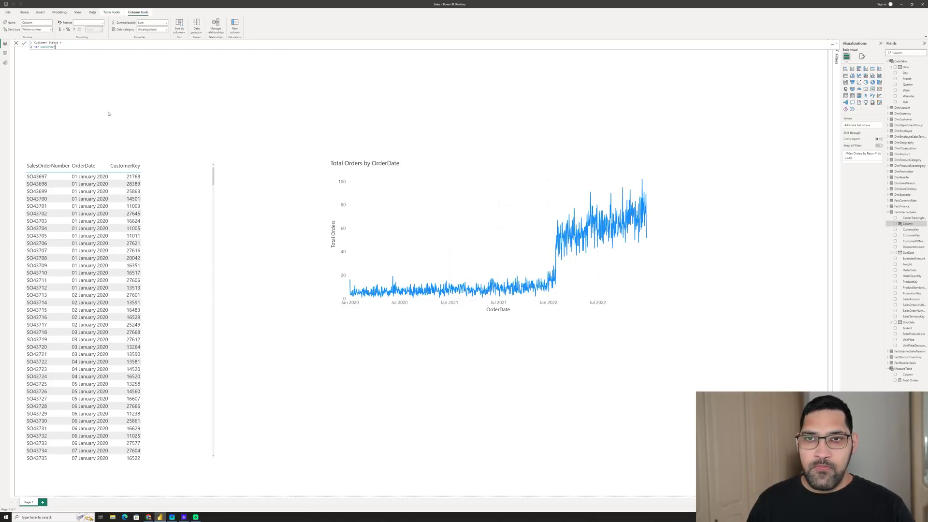
{"action": "type", "text": "ed ="}
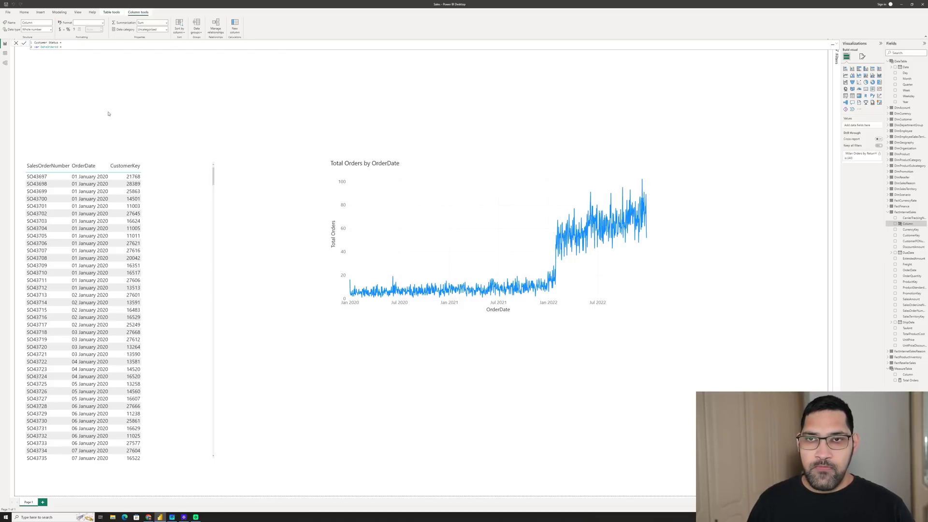
{"action": "type", "text": " Orderda"}
{"action": "key", "text": "Tab"}
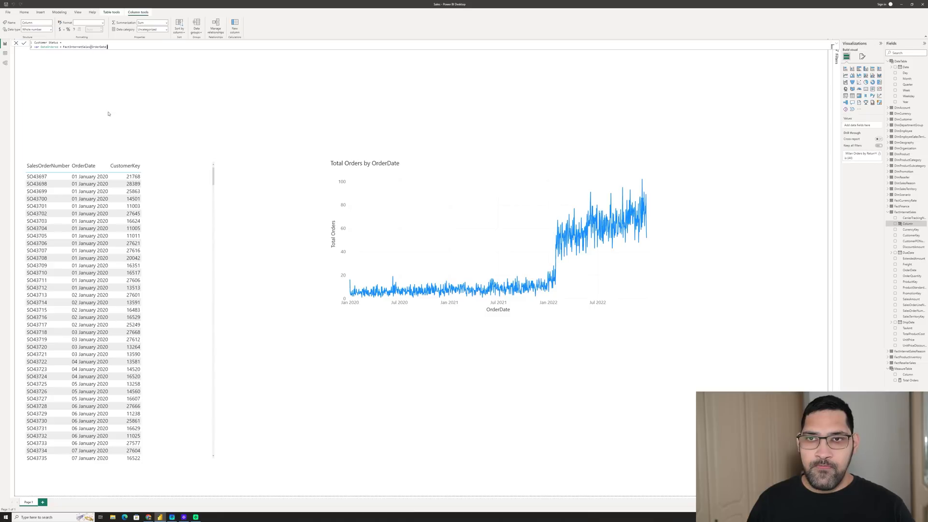
{"action": "key", "text": "shift+Return"}
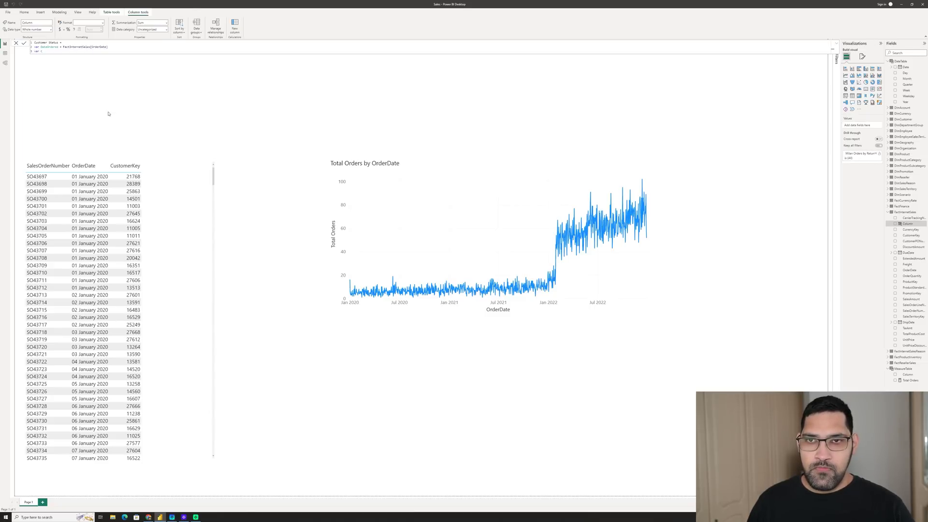
{"action": "type", "text": "var Customer "}
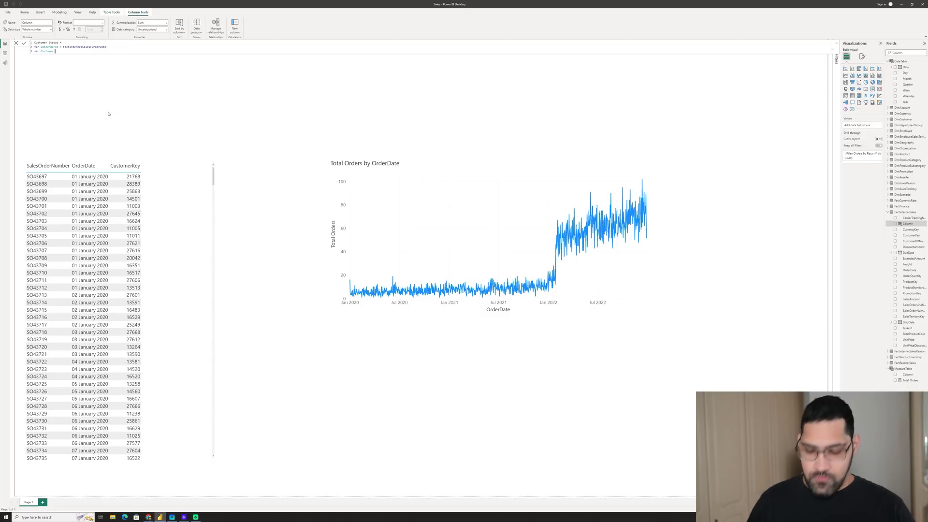
{"action": "type", "text": "= Customer"}
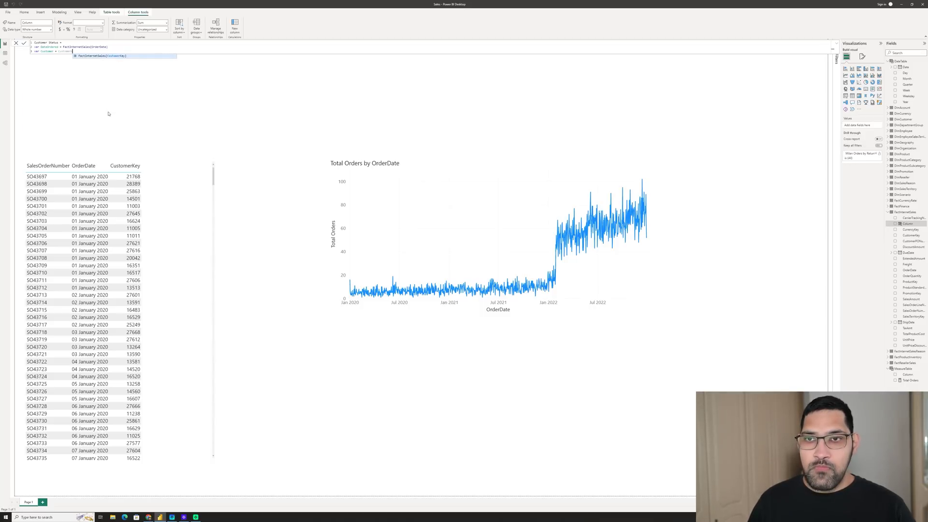
{"action": "key", "text": "Tab"}
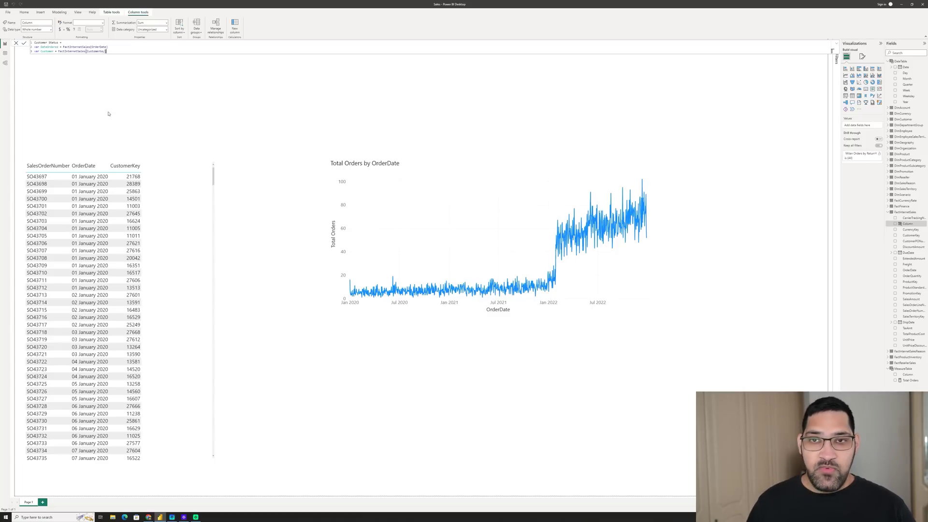
{"action": "key", "text": "shift+Return"}
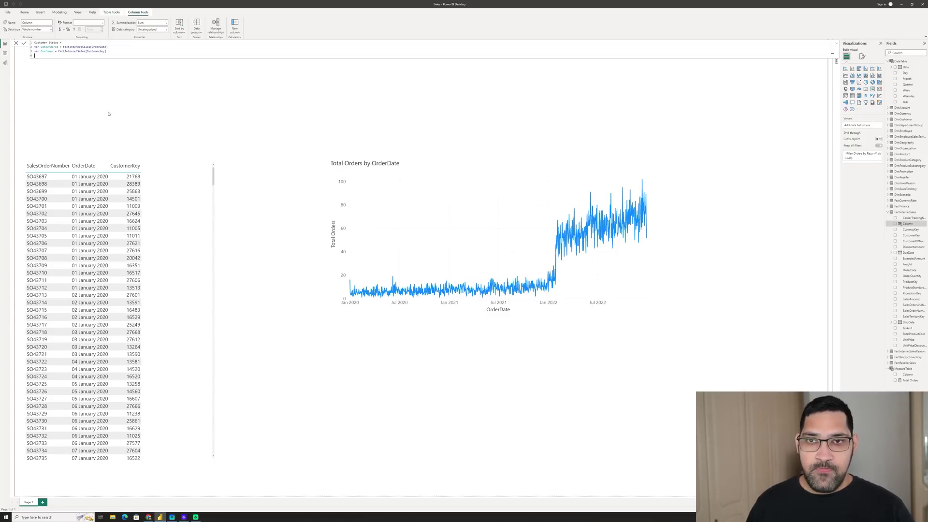
Step: Add RETURN CALCULATE(COUNT(FactInternetSales[SalesOrderNumber]), to the formula
{"action": "type", "text": "return"}
{"action": "key", "text": "shift+Return"}
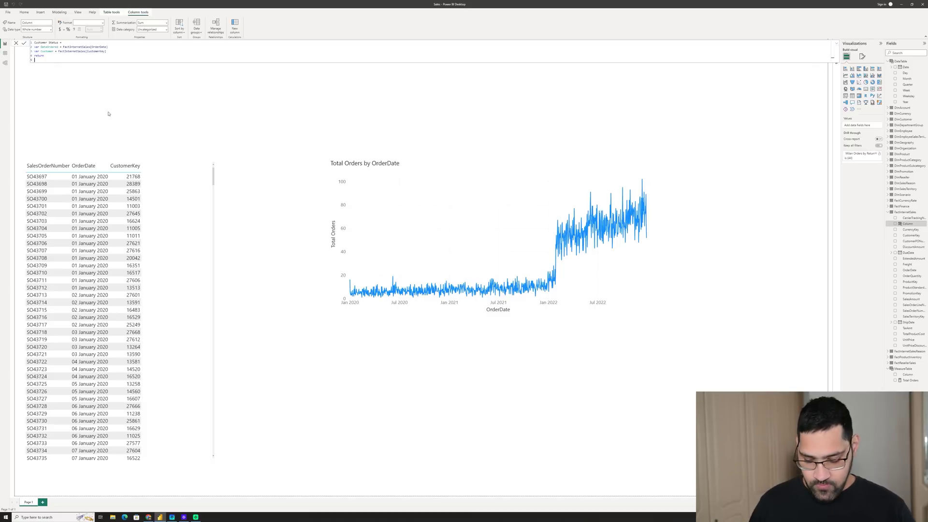
{"action": "type", "text": "CALCULATE("}
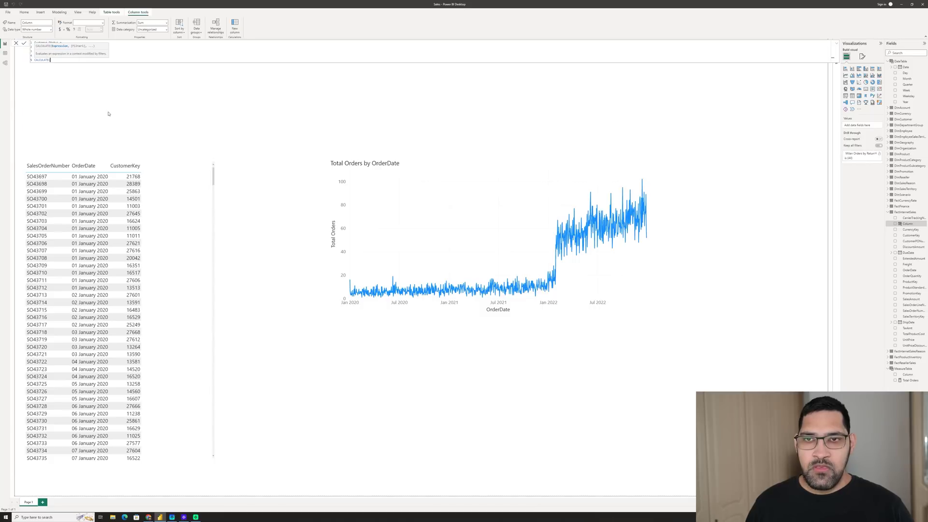
{"action": "type", "text": "COUNT("}
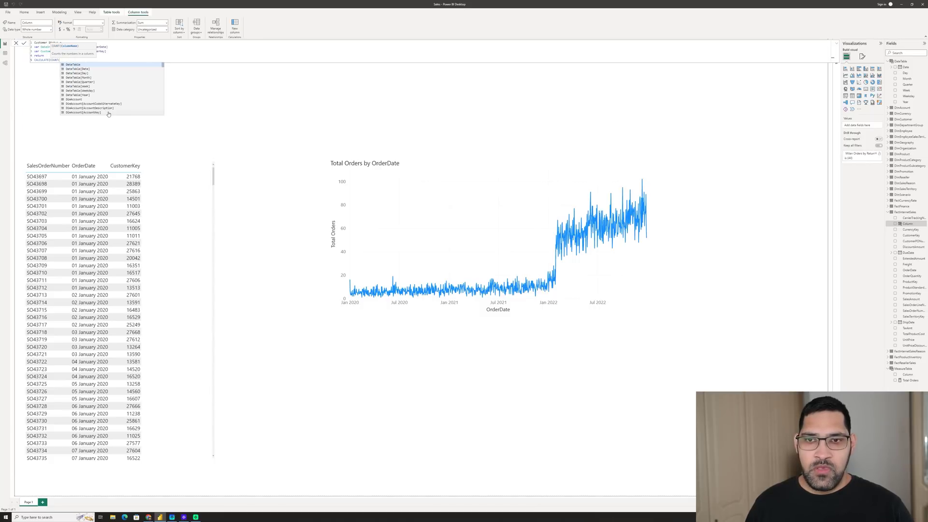
{"action": "type", "text": "sa"}
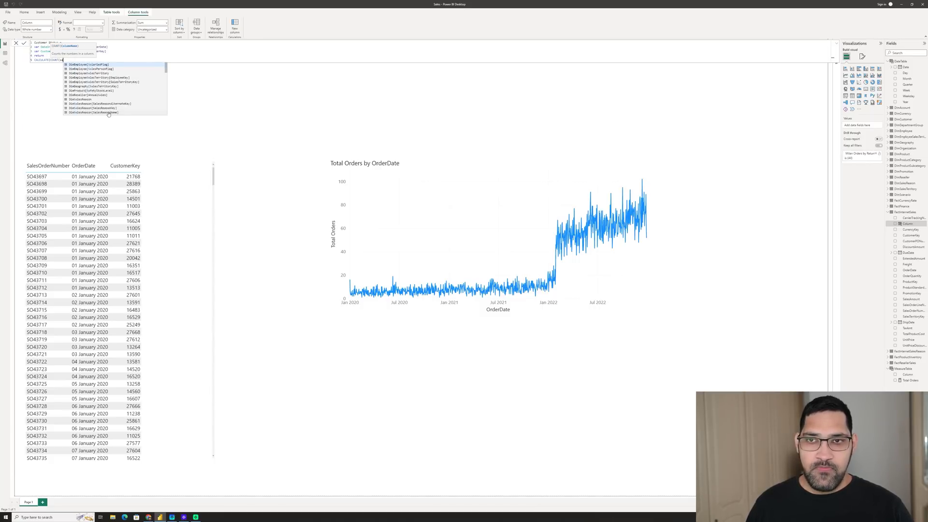
{"action": "type", "text": "lesordernumber"}
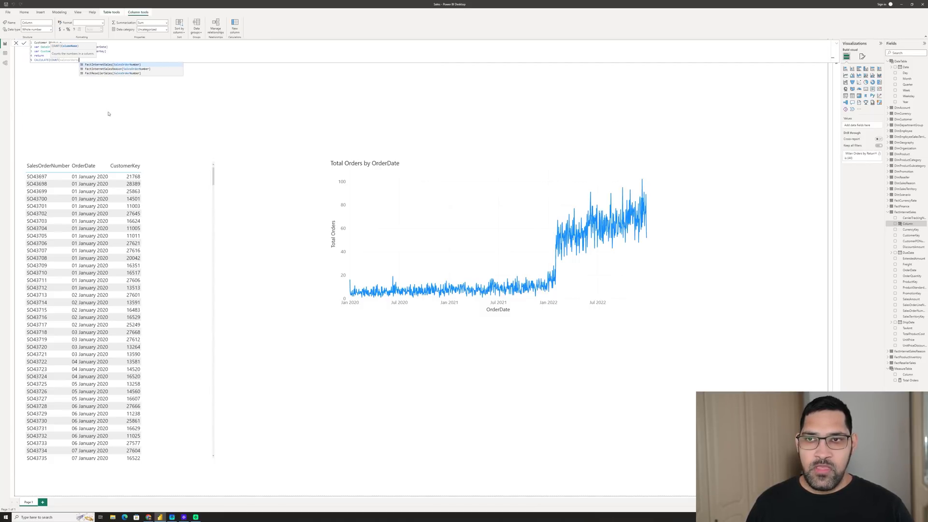
{"action": "key", "text": "Tab"}
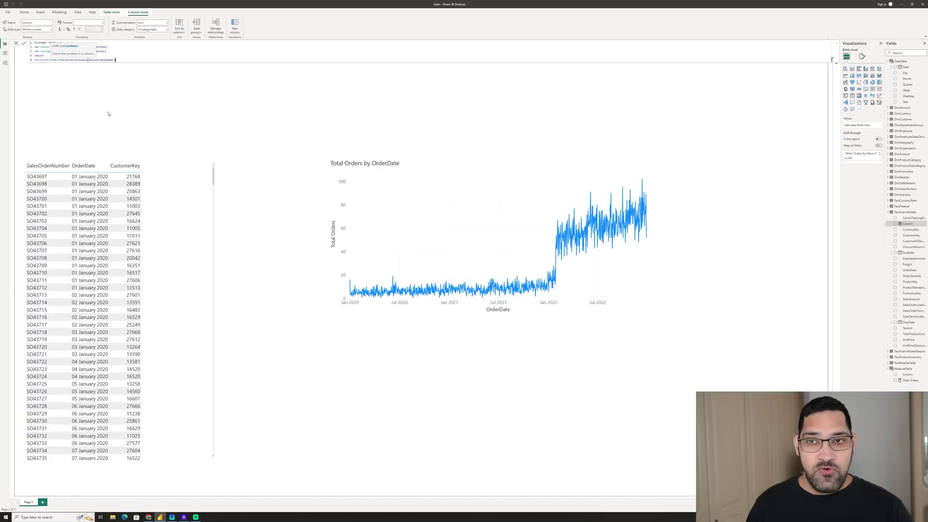
{"action": "type", "text": "),"}
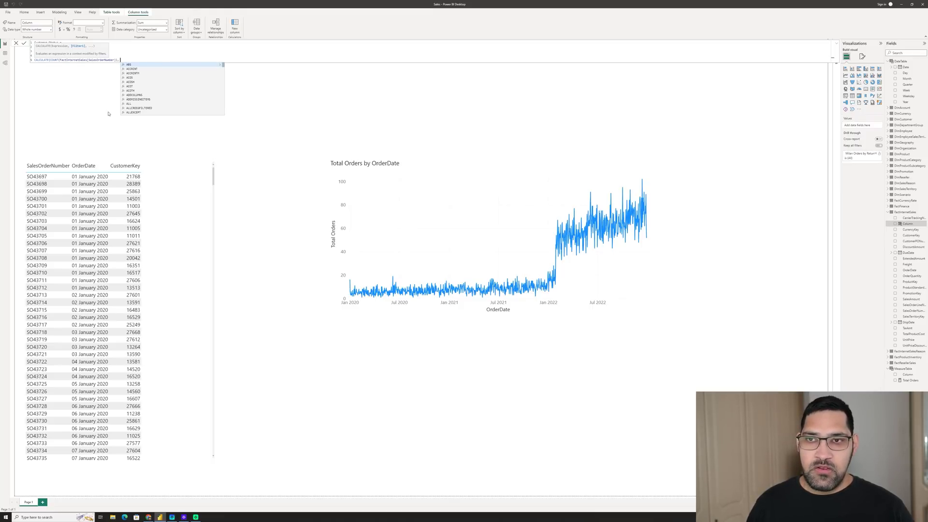
Step: Add the arguments ALL(FactInternetSales), FactInternetSales[CustomerKey] = Customer && to CALCULATE
{"action": "type", "text": "ALL("}
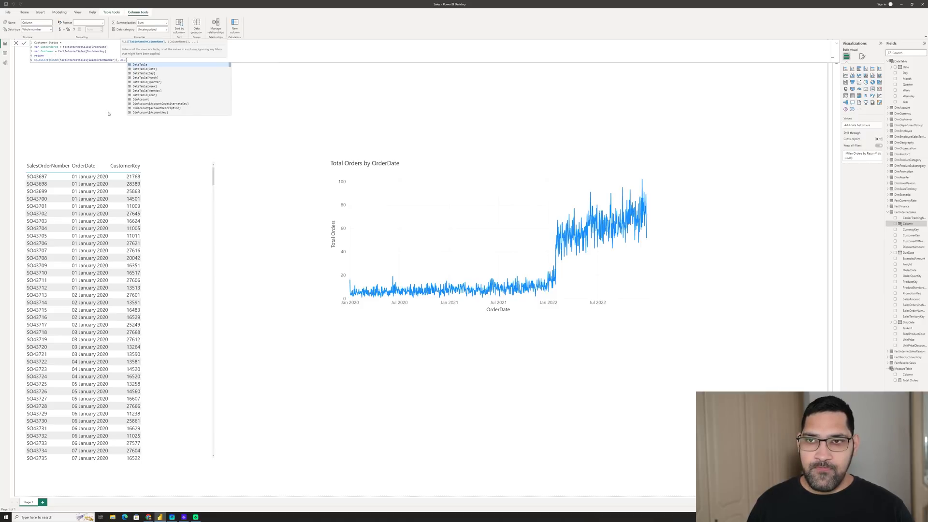
{"action": "type", "text": "FactIn"}
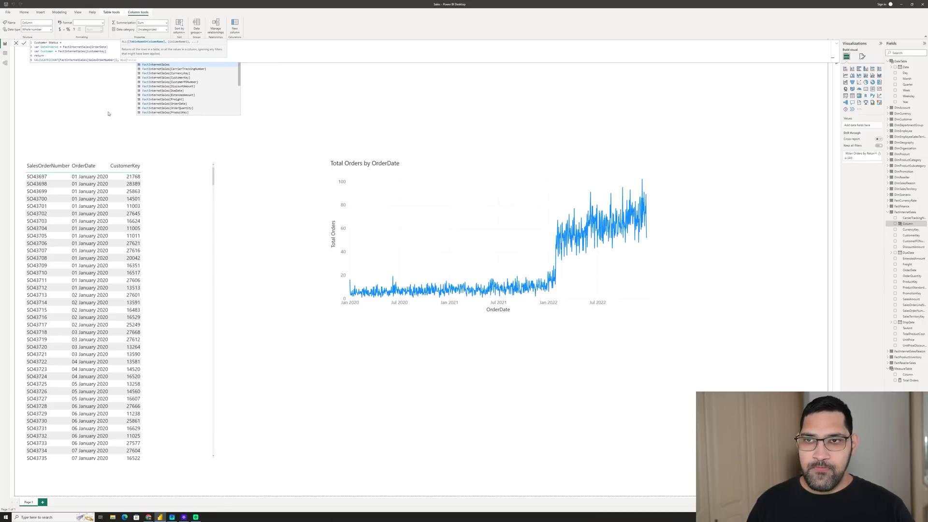
{"action": "key", "text": "Tab"}
{"action": "type", "text": "),"}
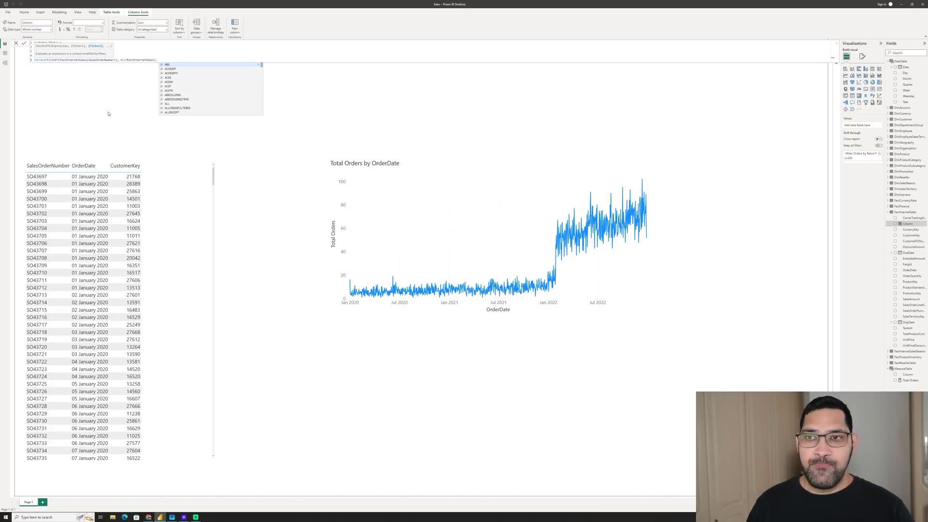
{"action": "type", "text": "customerk"}
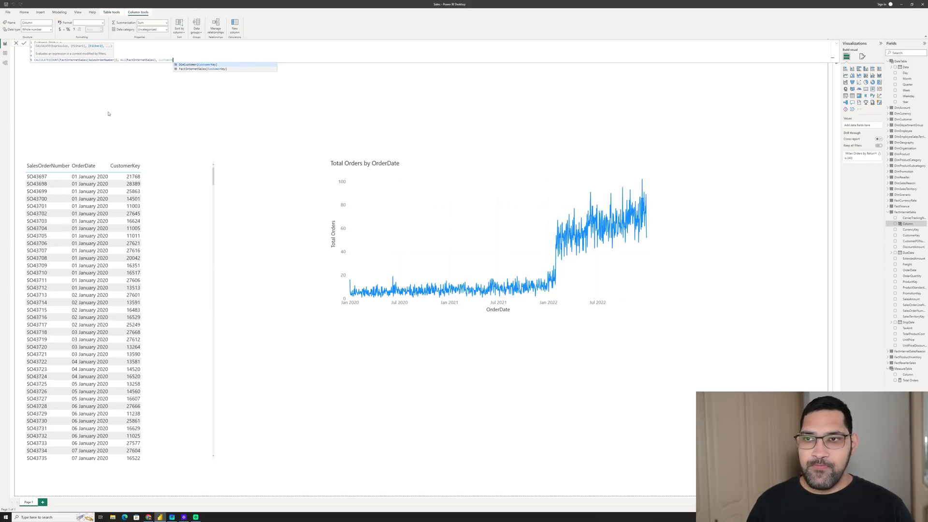
{"action": "key", "text": "Down"}
{"action": "key", "text": "Tab"}
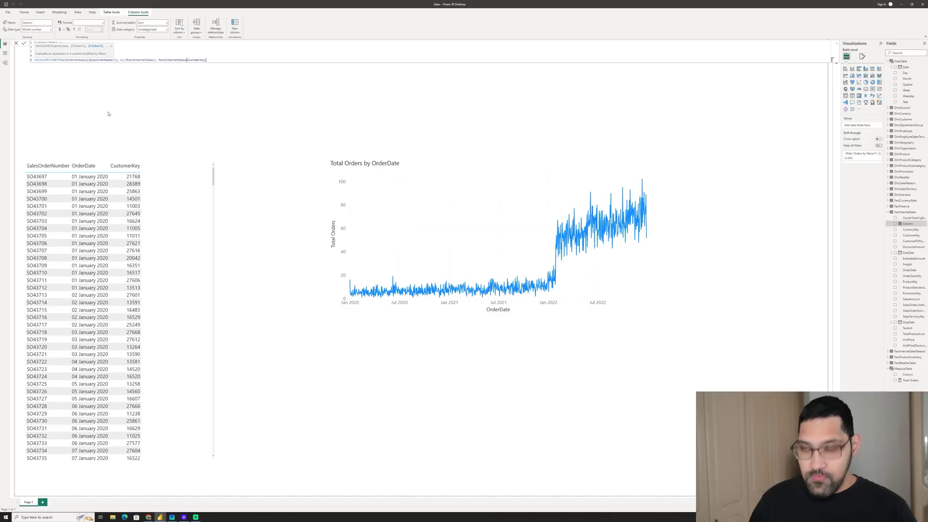
{"action": "type", "text": "= custom"}
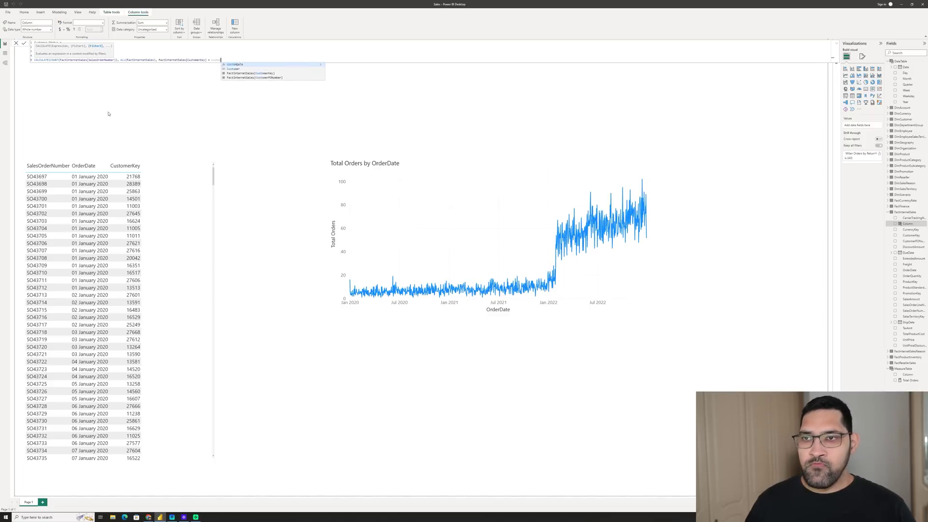
{"action": "type", "text": "er"}
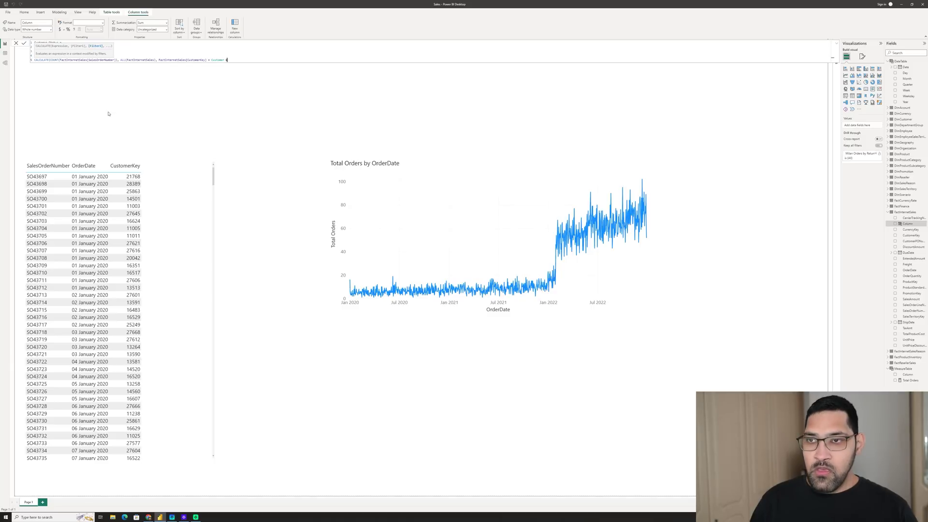
{"action": "type", "text": " &&"}
Step: Append the filter FactInternetSales[OrderDate] < DateOrdered after the && condition
{"action": "left_click", "coordinate": [124, 52]}
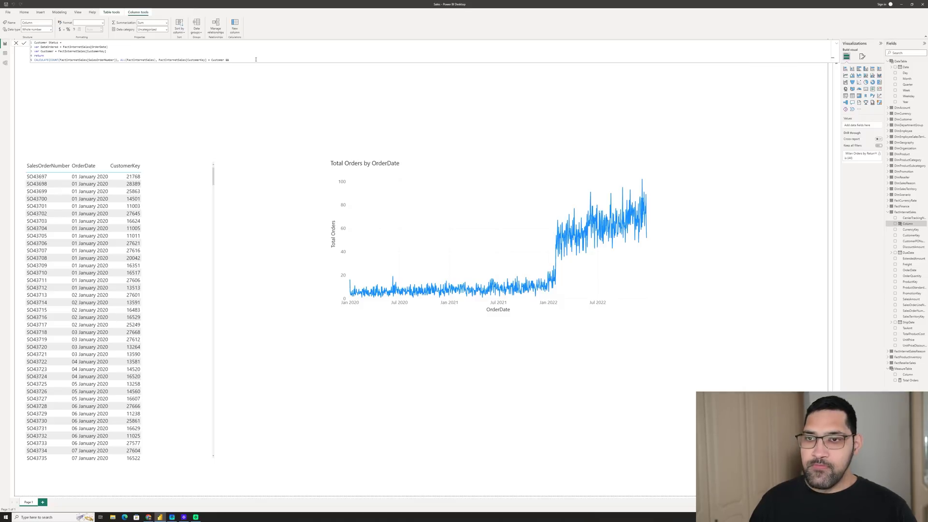
{"action": "type", "text": "orderda"}
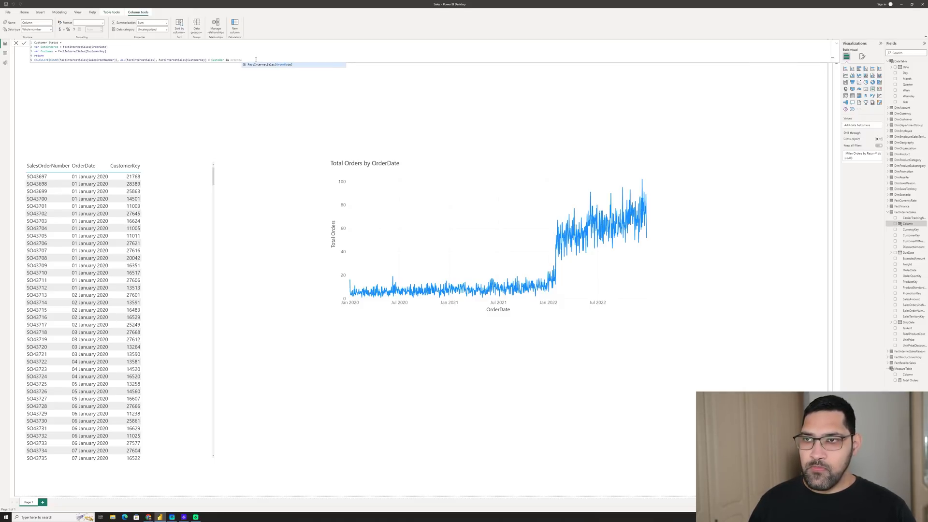
{"action": "key", "text": "Tab"}
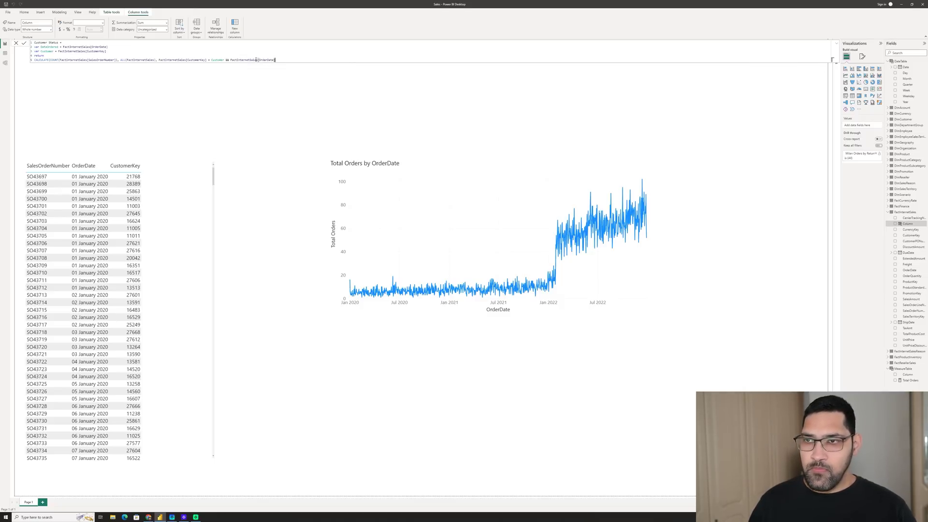
{"action": "type", "text": "< dateo"}
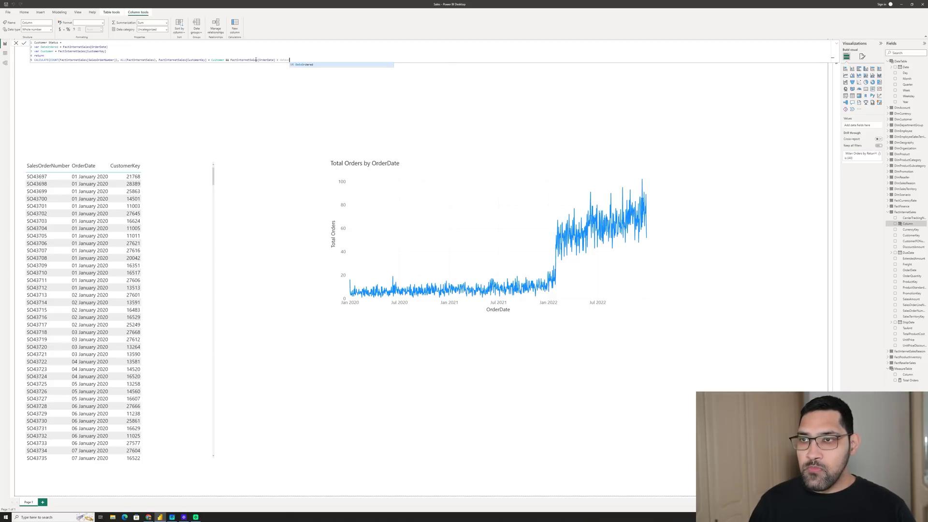
{"action": "key", "text": "Tab"}
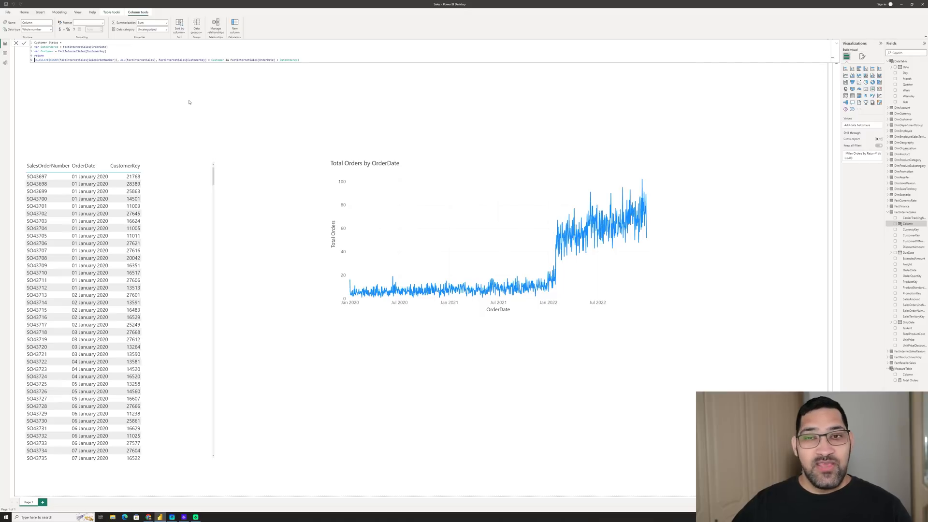
{"action": "key", "text": "Home"}
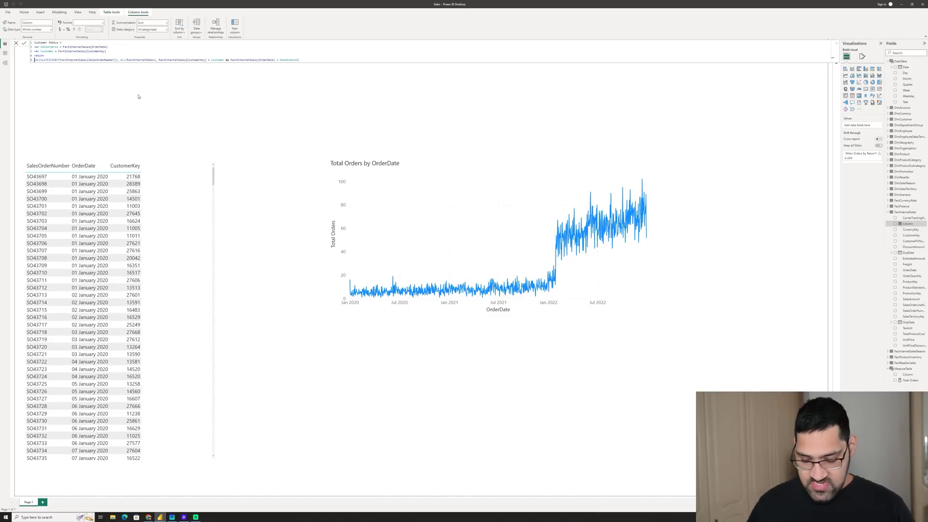
Step: Wrap CALCULATE in IF(NOT ISBLANK(...), "Return Customer", "New Customer") and commit the column
{"action": "type", "text": "IF"}
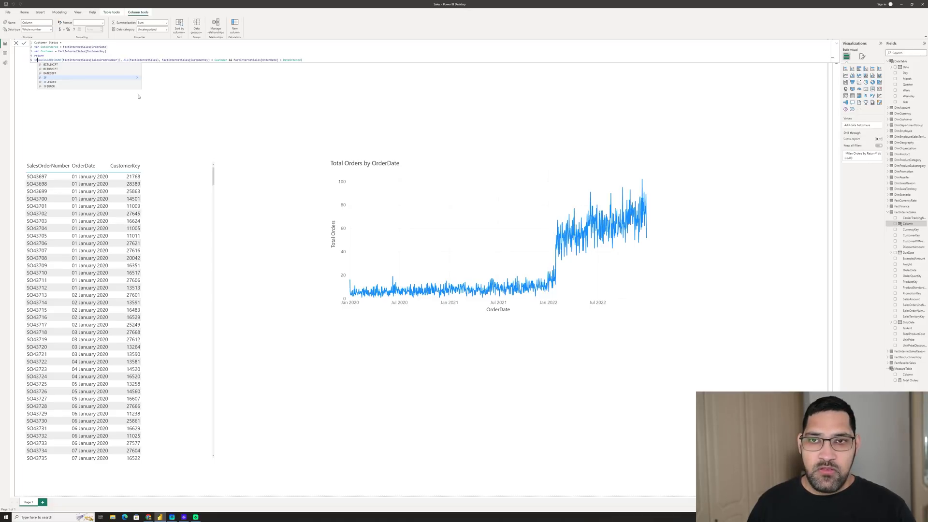
{"action": "type", "text": "("}
{"action": "key", "text": "shift+Return"}
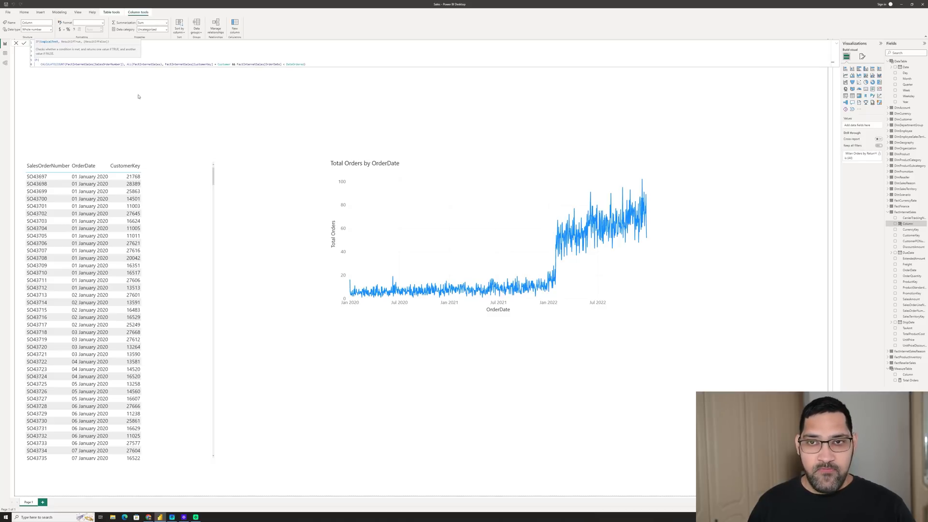
{"action": "type", "text": "NOT ISB"}
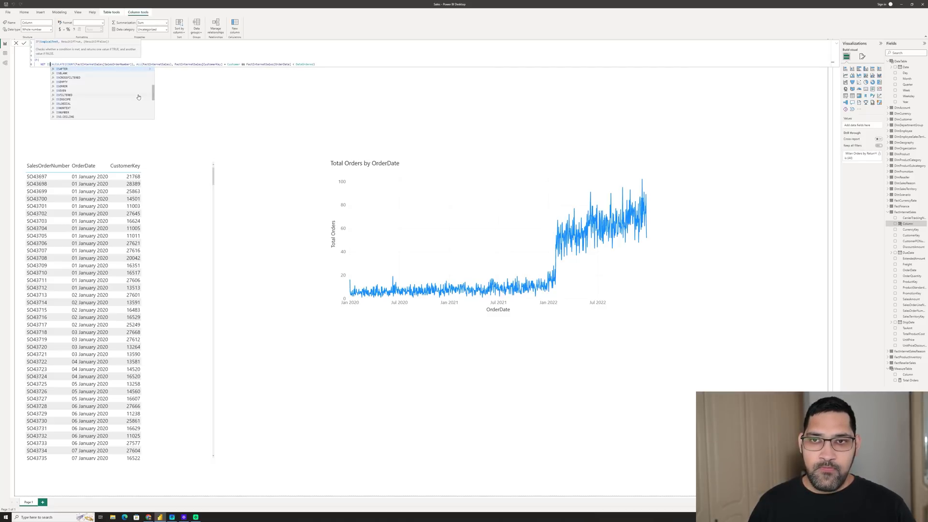
{"action": "key", "text": "Tab"}
{"action": "key", "text": "shift+Return"}
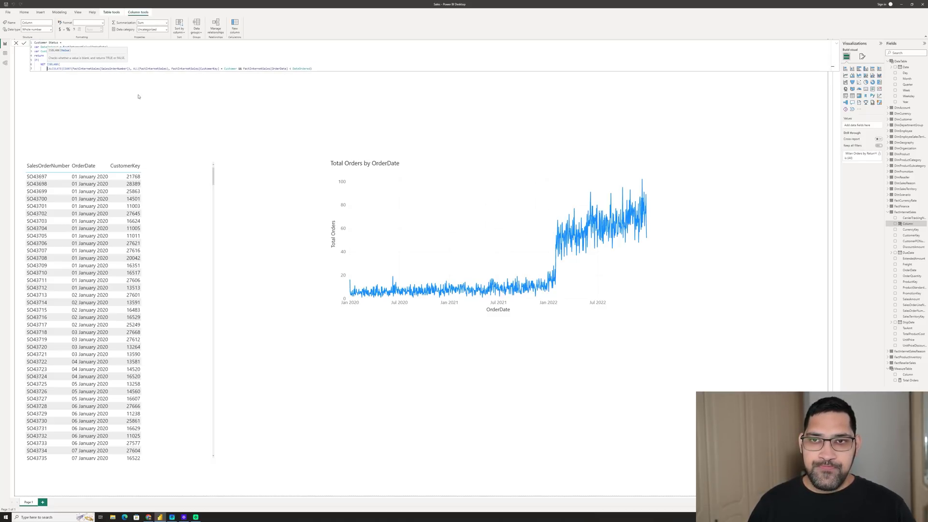
{"action": "key", "text": "Escape"}
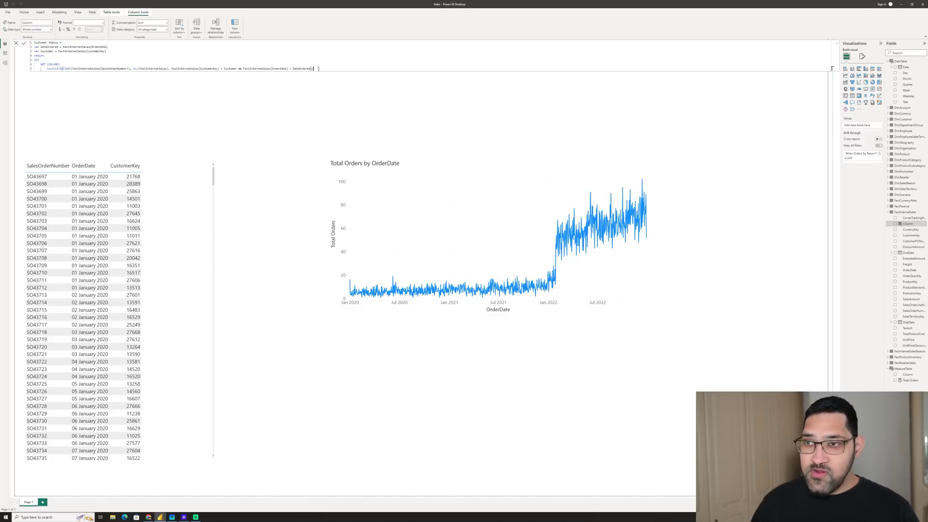
{"action": "type", "text": ")), \"N"}
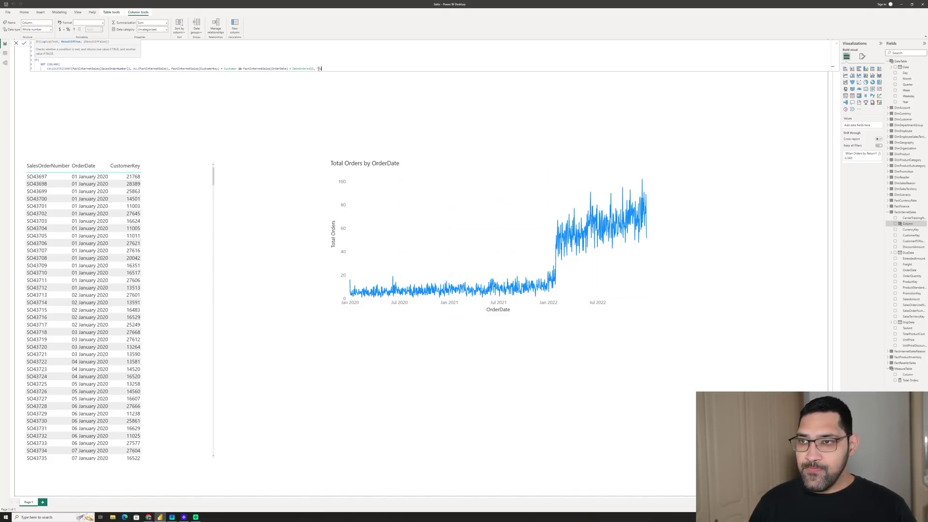
{"action": "key", "text": "BackSpace"}
{"action": "type", "text": "\""}
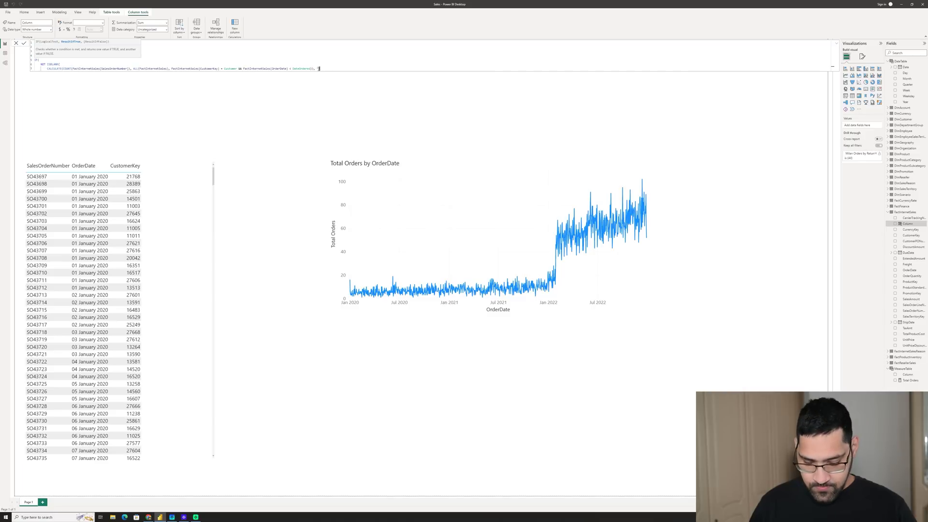
{"action": "type", "text": "Return Customer"}
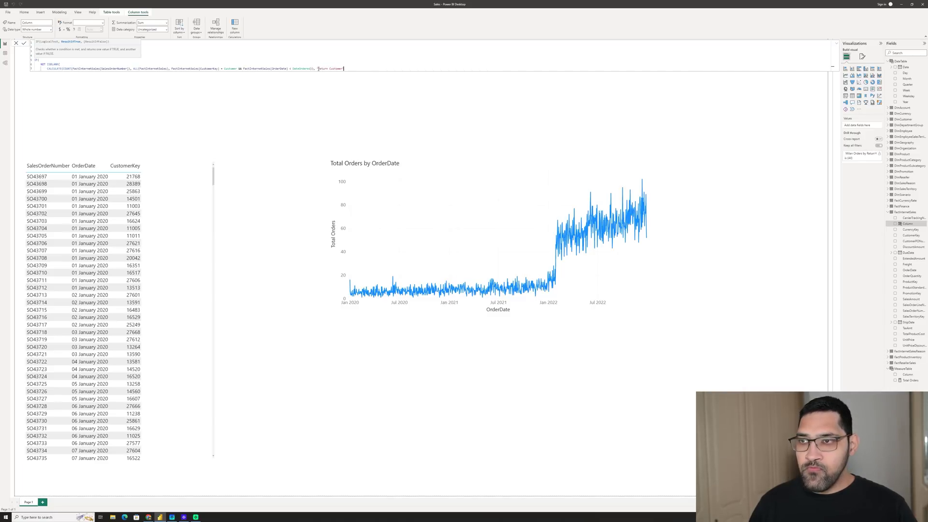
{"action": "type", "text": "\","}
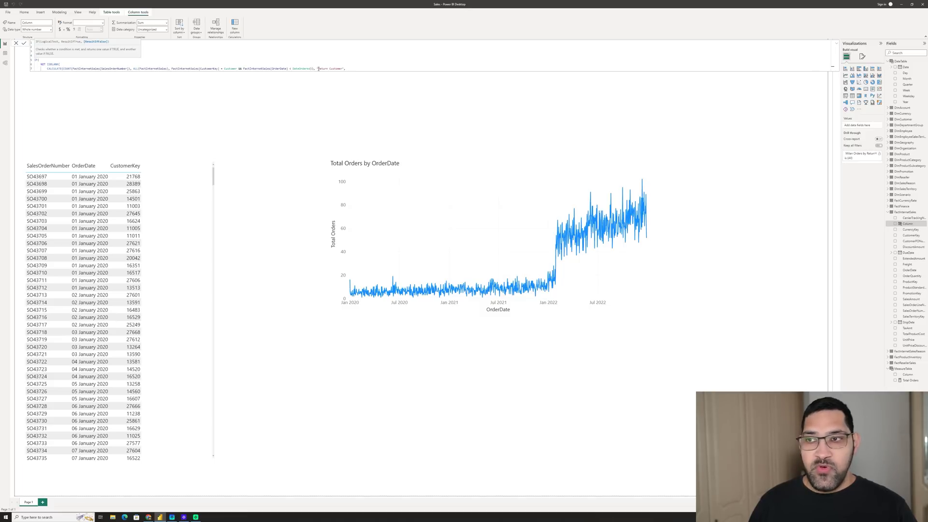
{"action": "type", "text": " \"Ne"}
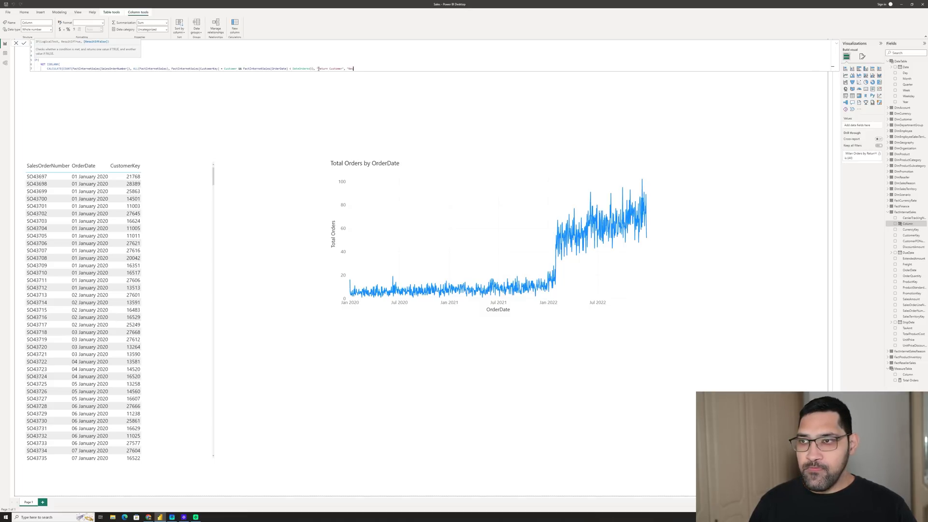
{"action": "type", "text": "w Customer\")"}
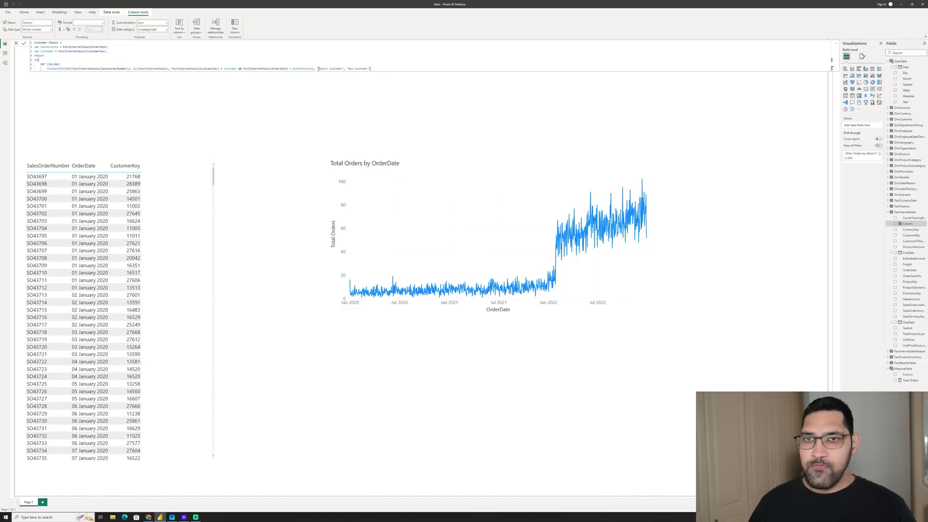
{"action": "key", "text": "Return"}
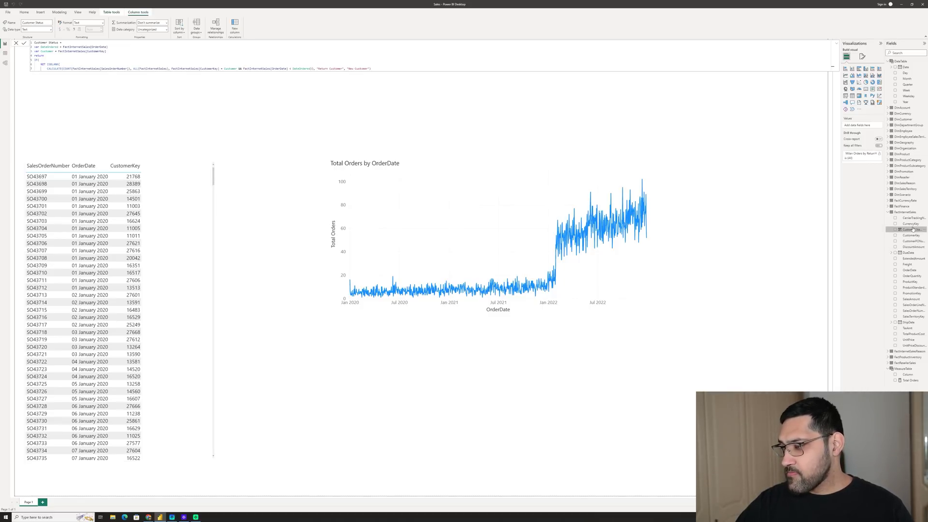
Step: Add the Customer Status field as a column in the orders table
{"action": "left_click_drag", "start_coordinate": [912, 230], "coordinate": [191, 274]}
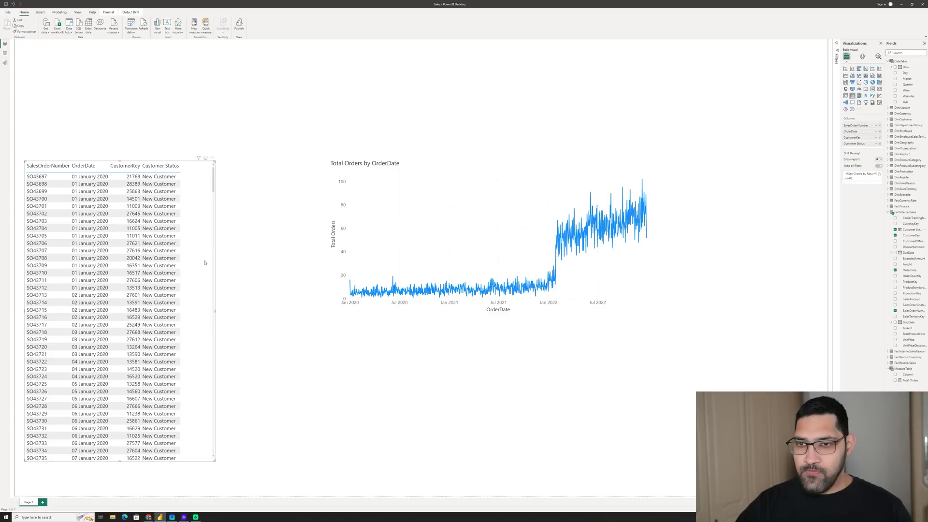
{"action": "left_click", "coordinate": [230, 230]}
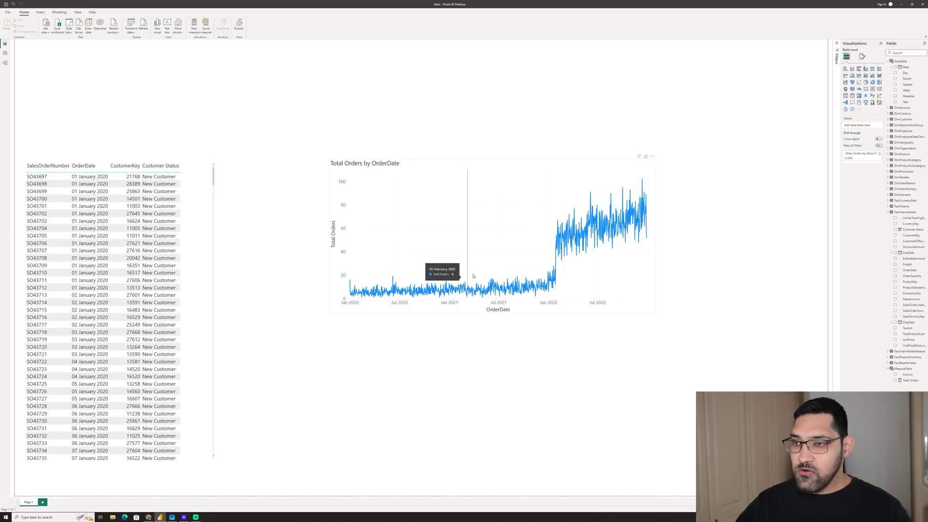
Step: Put Customer Status in the chart legend, make it a stacked column chart, and widen it
{"action": "left_click", "coordinate": [655, 277]}
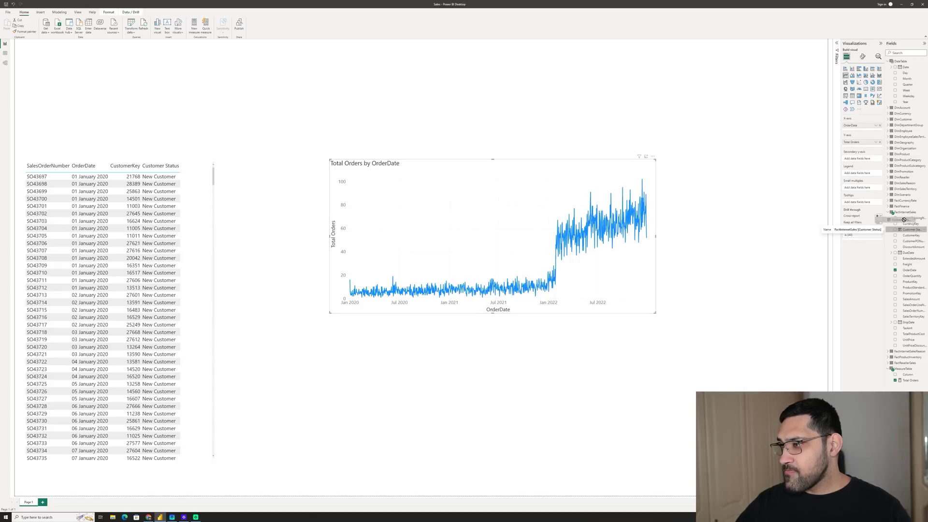
{"action": "left_click_drag", "start_coordinate": [903, 220], "coordinate": [871, 176]}
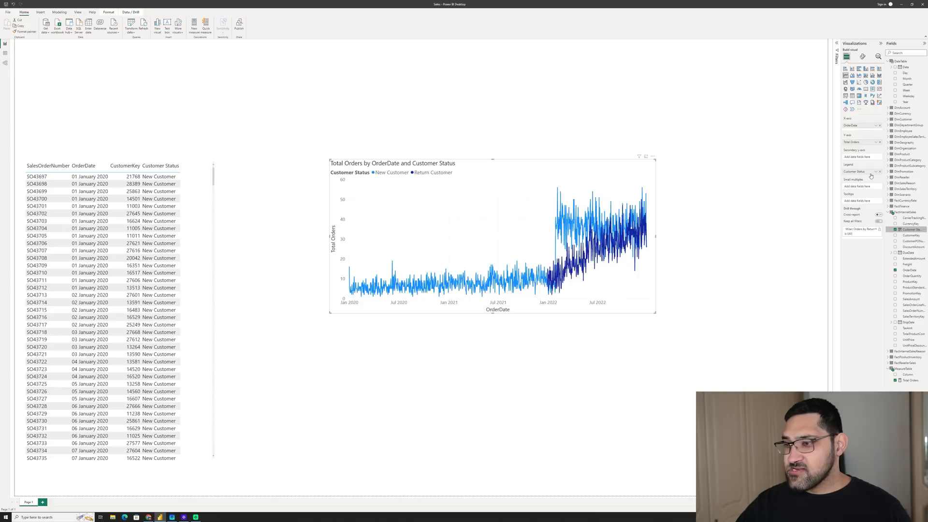
{"action": "left_click", "coordinate": [853, 70]}
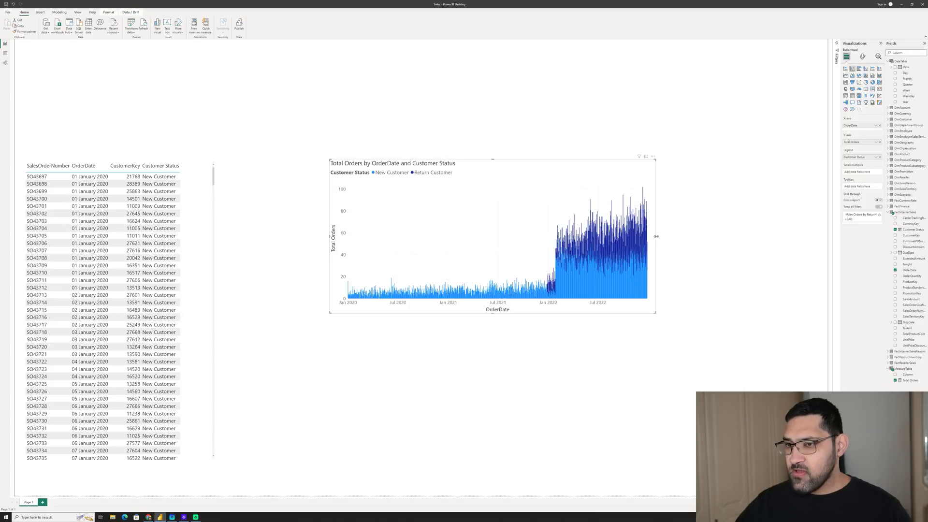
{"action": "left_click_drag", "start_coordinate": [657, 237], "coordinate": [683, 236]}
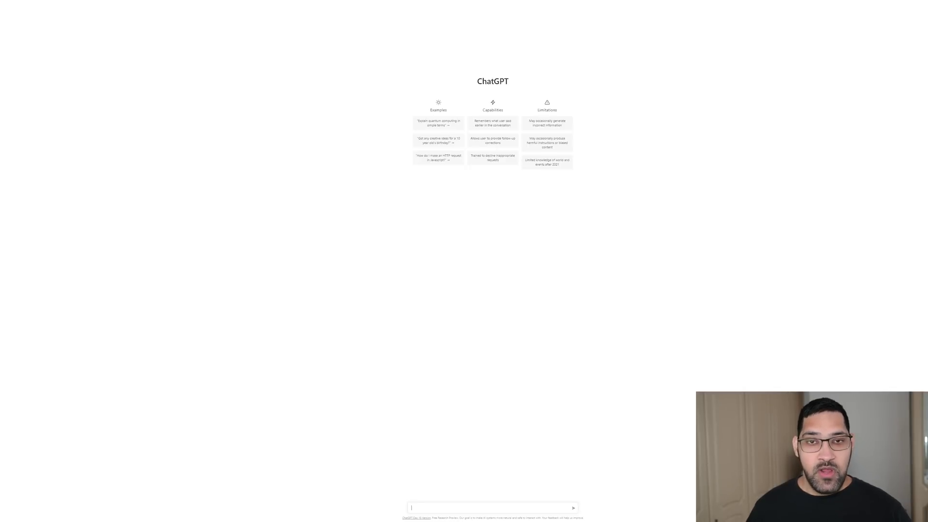
Step: Send ChatGPT the prompt describing FactInternetSales and its SalesOrderNumber, SalesOrderLineNumber, OrderDate and CustomerKey columns
{"action": "type", "text": "I have a table called FactInternetSales with columns SalesOrderNumber, SalesOrderLineNumber, OrderDate and CustomerKey. Show this to me"}
{"action": "key", "text": "Return"}
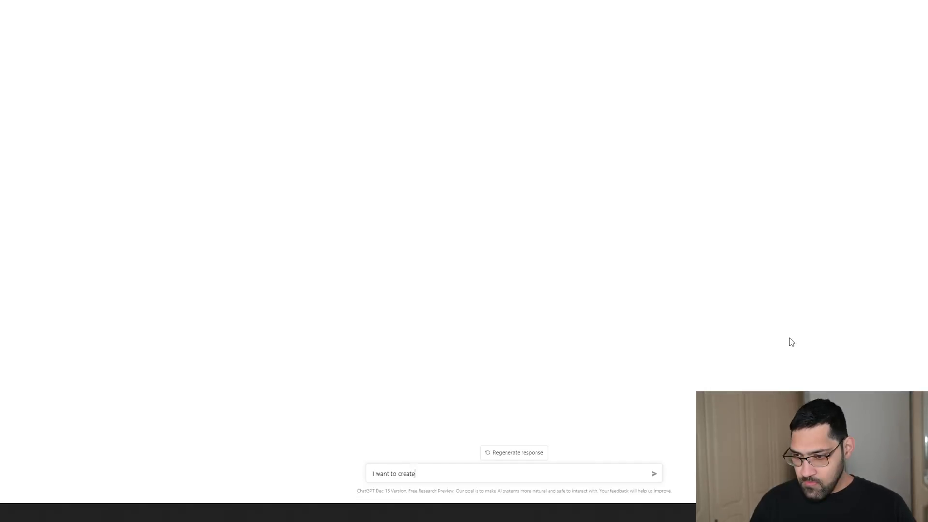
Step: Ask ChatGPT for a Power BI calculated column counting each customer's previous orders, and review the Previous Orders formula
{"action": "type", "text": "a calculated column i"}
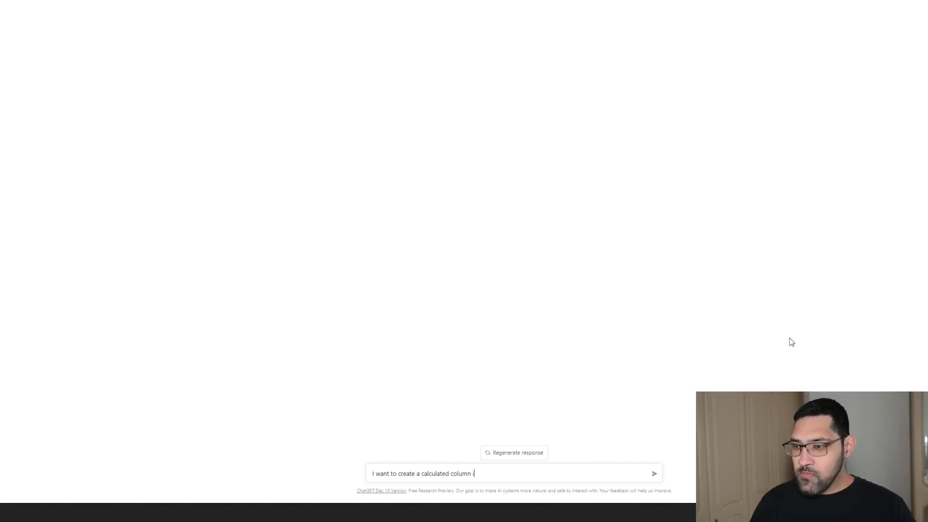
{"action": "type", "text": "n Power BI that calculates the number of previous orders by the Customer. W"}
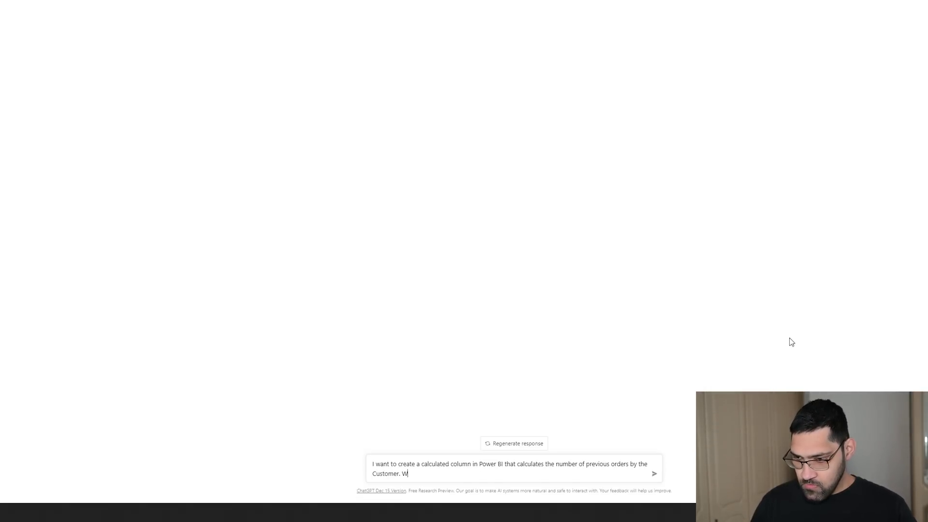
{"action": "type", "text": "rite this for me"}
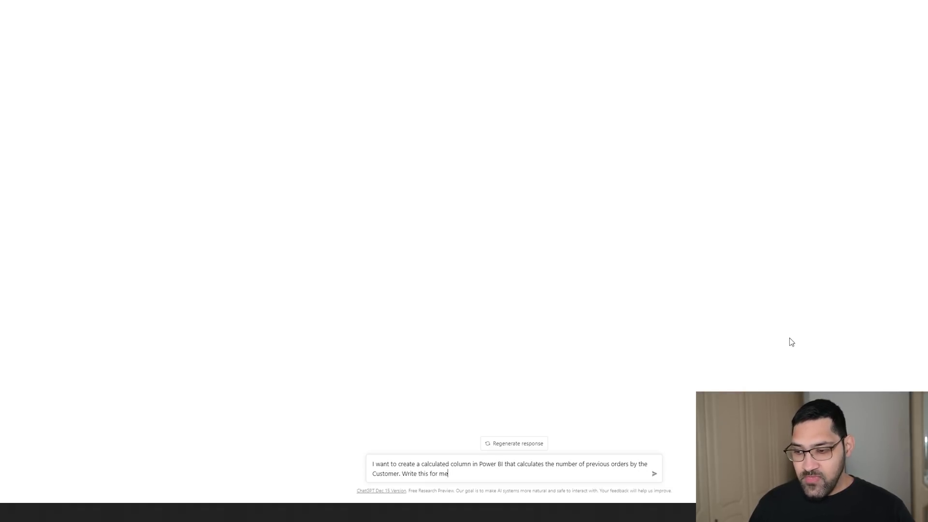
{"action": "key", "text": "Return"}
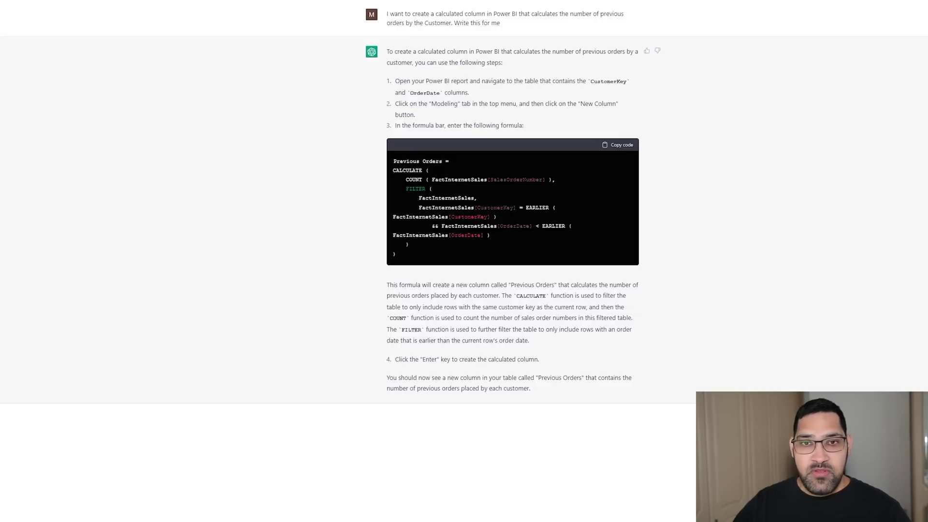
{"action": "scroll", "coordinate": [474, 377], "scroll_direction": "down", "scroll_amount": 5}
Step: Ask ChatGPT to return "Return Customer" when there is at least 1 earlier record, otherwise "New Customer"
{"action": "type", "text": "Now update thi"}
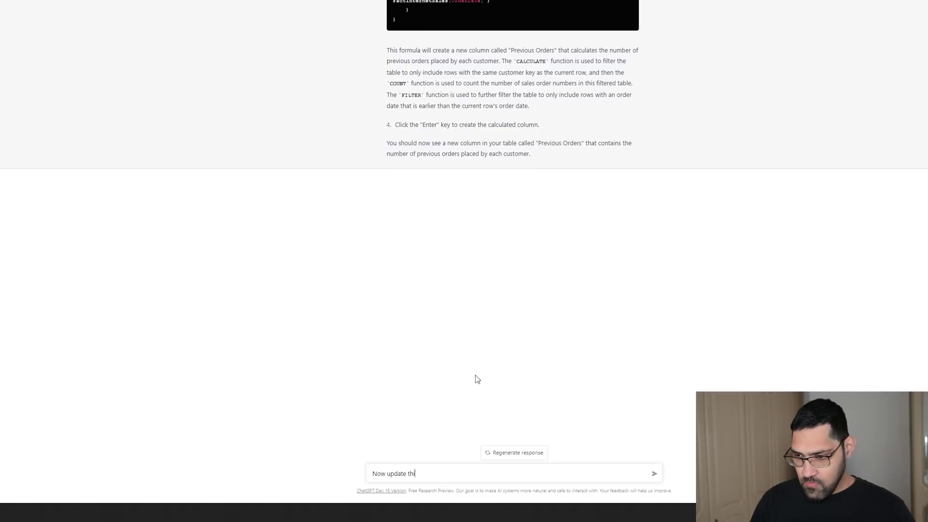
{"action": "key", "text": "ctrl+a"}
{"action": "type", "text": "Update this so if there is at least 1 records"}
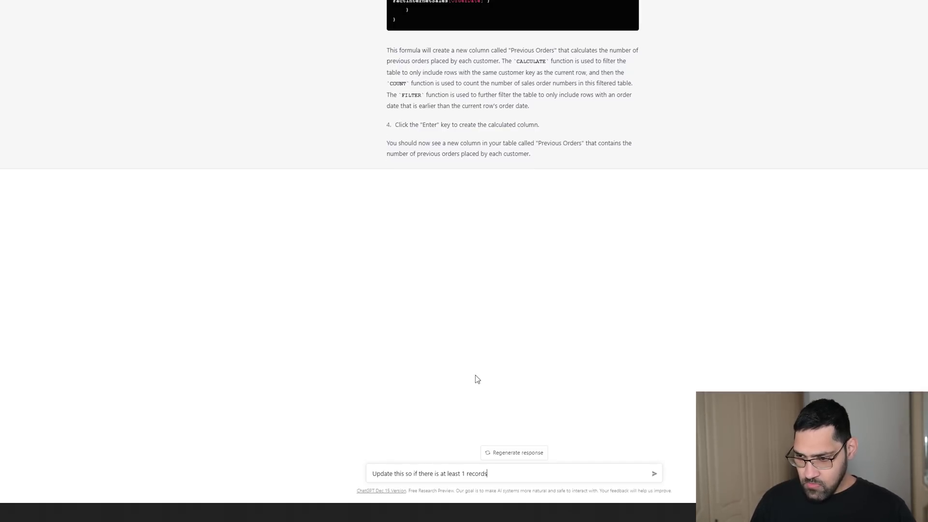
{"action": "key", "text": "BackSpace"}
{"action": "type", "text": "then return \"Return Customer\" otherwise return \"New Customer\""}
{"action": "key", "text": "Return"}
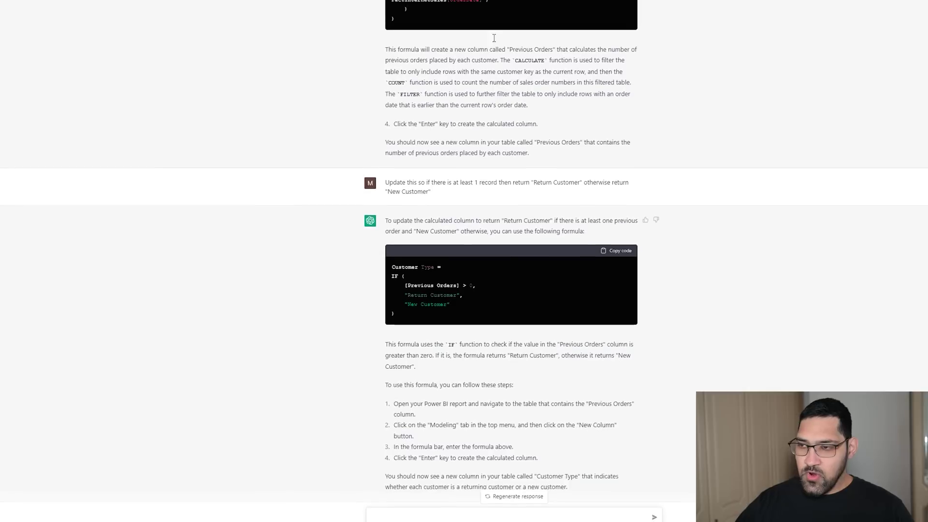
{"action": "scroll", "coordinate": [494, 38], "scroll_direction": "up", "scroll_amount": 3}
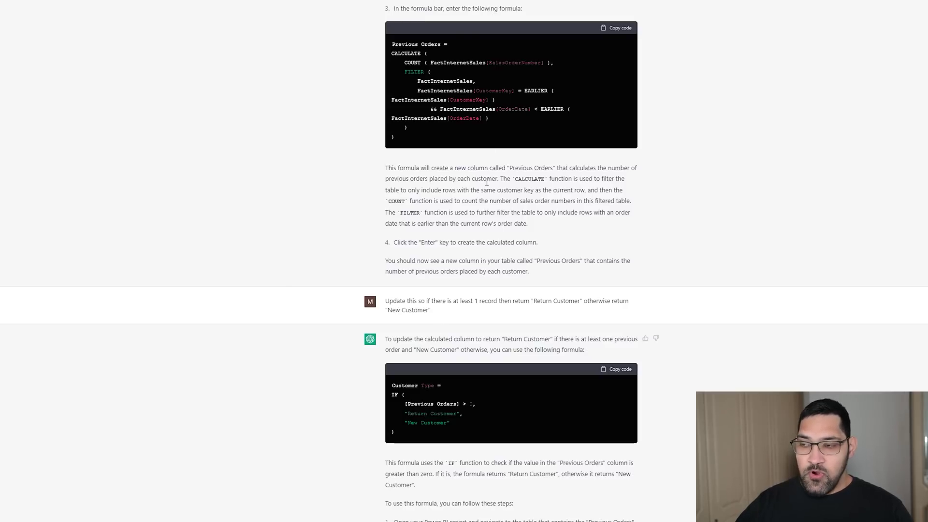
{"action": "scroll", "coordinate": [494, 410], "scroll_direction": "down", "scroll_amount": 3}
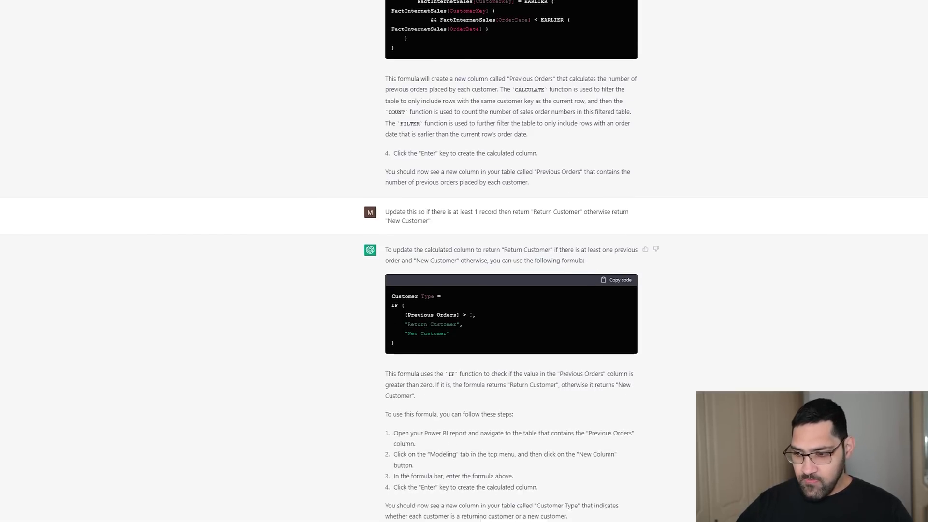
Step: Have ChatGPT put the formula in a single expression and select the resulting Customer Type formula
{"action": "left_click", "coordinate": [419, 475]}
{"action": "type", "text": "Now put this in a single expression"}
{"action": "key", "text": "Return"}
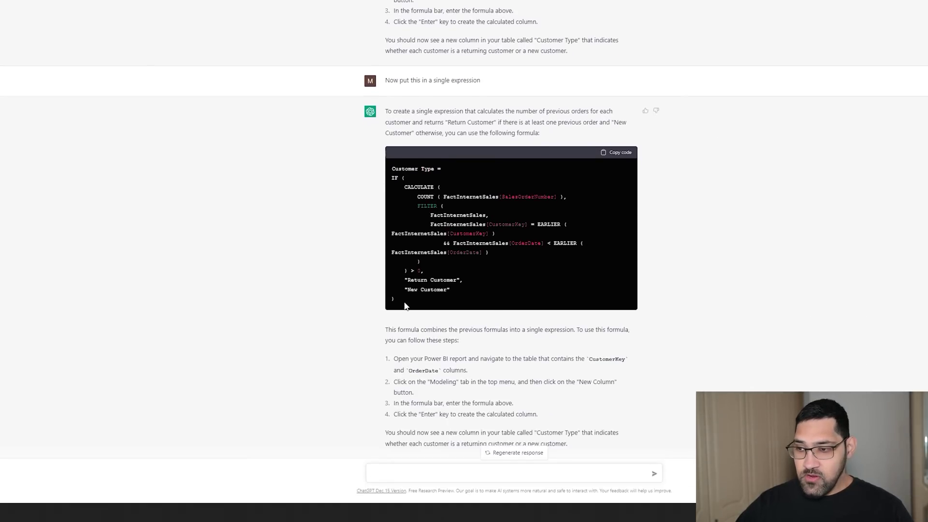
{"action": "left_click_drag", "start_coordinate": [405, 305], "coordinate": [393, 170]}
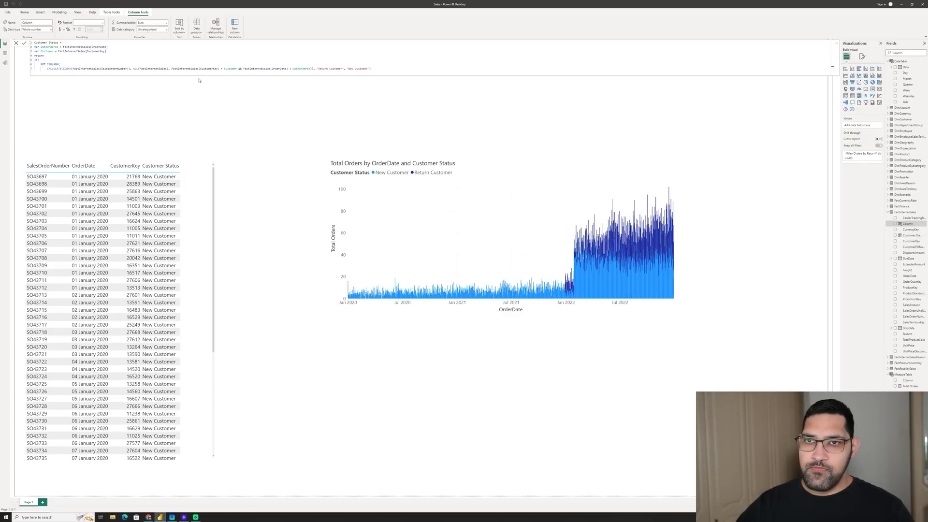
Step: Create the Customer Type calculated column from the pasted ChatGPT formula
{"action": "key", "text": "ctrl+v"}
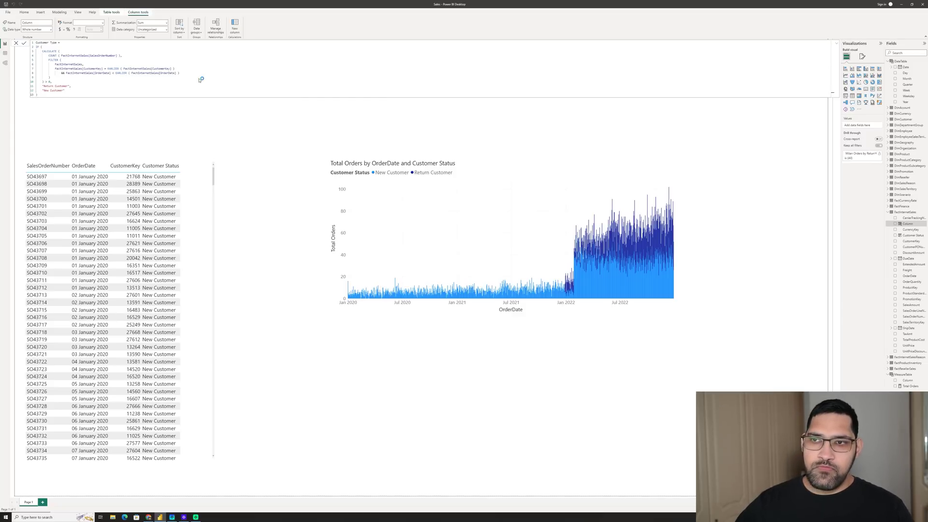
{"action": "key", "text": "Return"}
{"action": "left_click", "coordinate": [192, 143]}
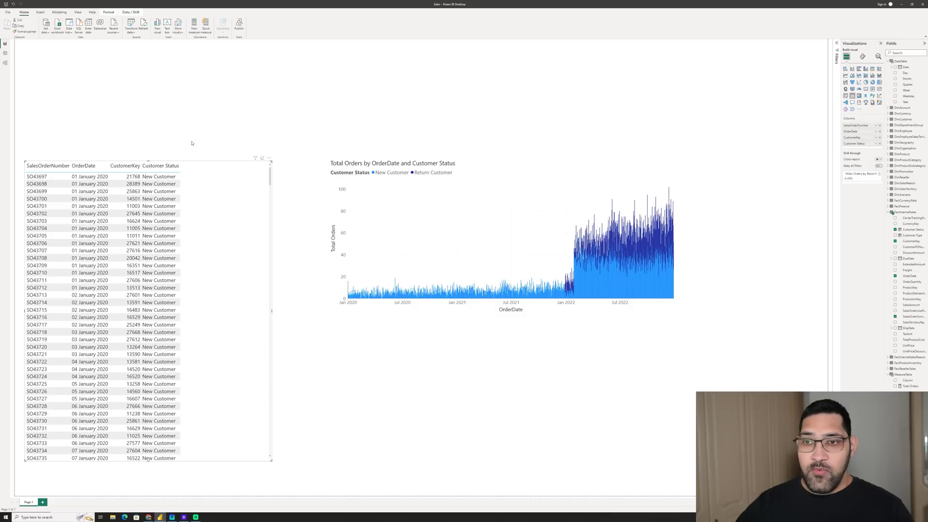
Step: Add Customer Type as a column in the orders table visual
{"action": "left_click", "coordinate": [162, 190]}
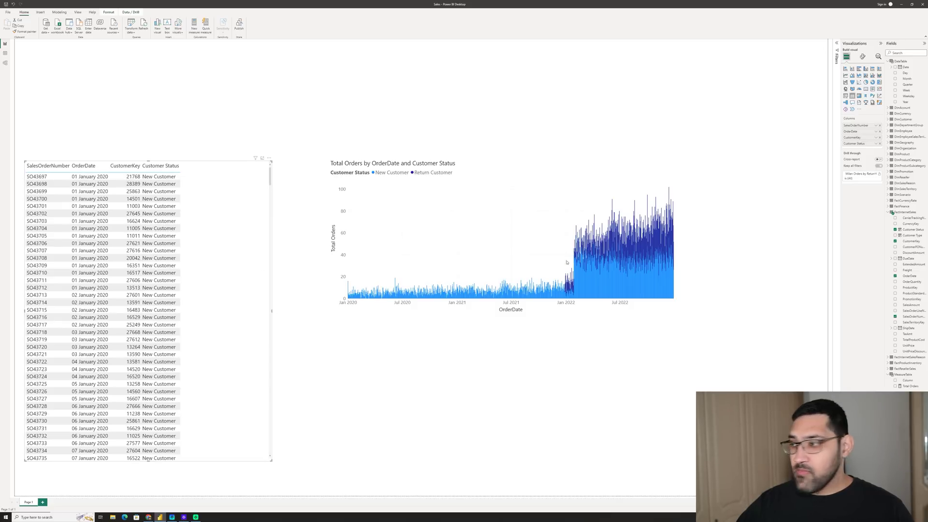
{"action": "left_click_drag", "start_coordinate": [917, 237], "coordinate": [874, 149]}
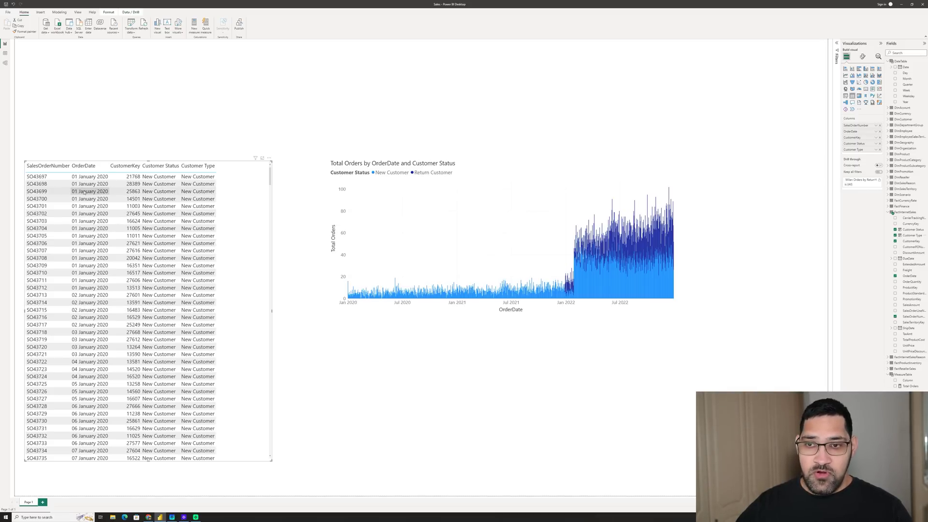
{"action": "scroll", "coordinate": [54, 230], "scroll_direction": "down", "scroll_amount": 20}
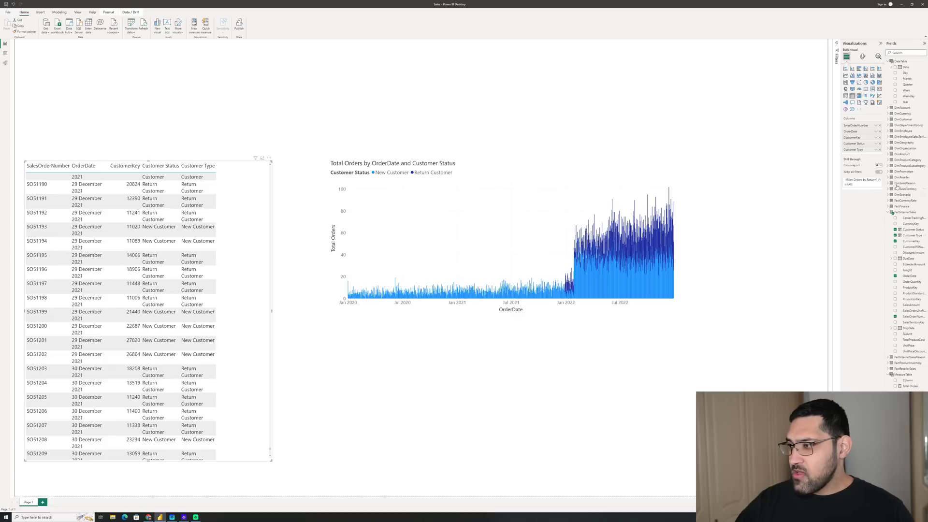
Step: Compare the Customer Status and Customer Type formulas, inspecting Customer Type's filter conditions and closing IF
{"action": "left_click", "coordinate": [912, 229]}
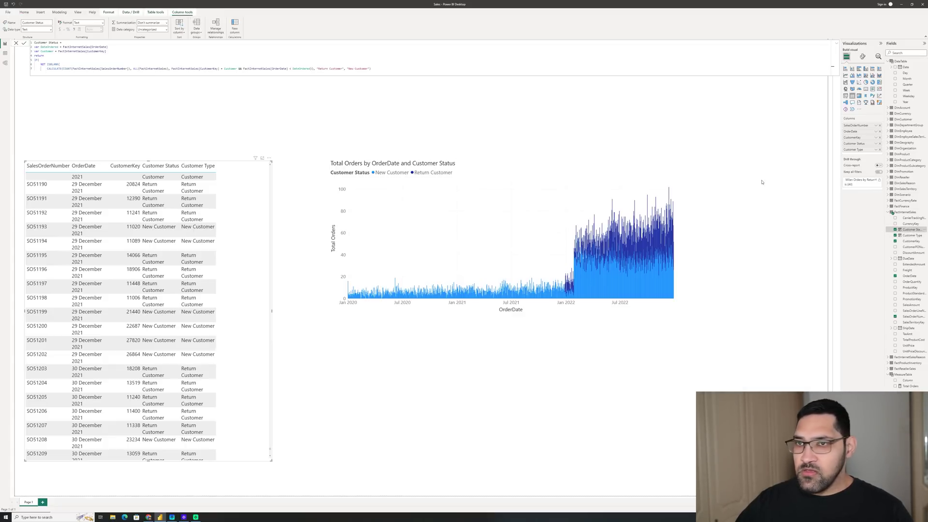
{"action": "left_click", "coordinate": [919, 236]}
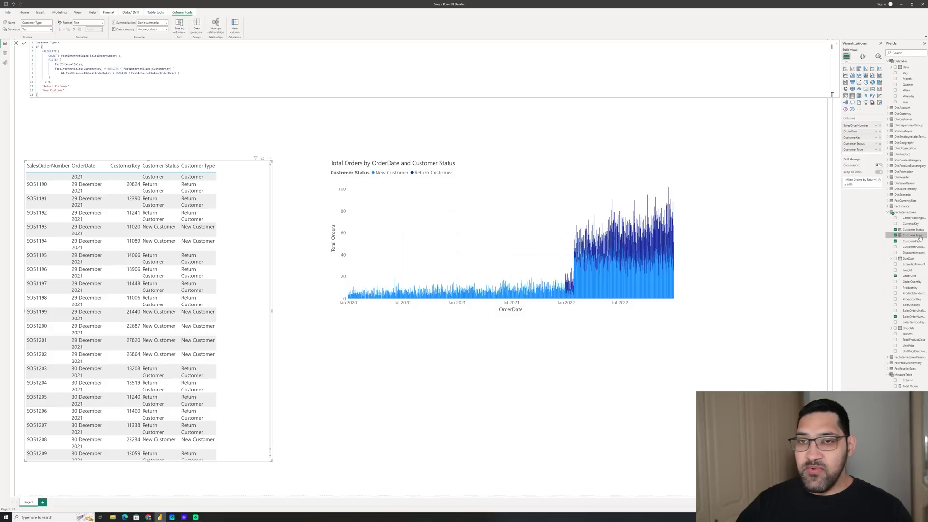
{"action": "left_click", "coordinate": [130, 73]}
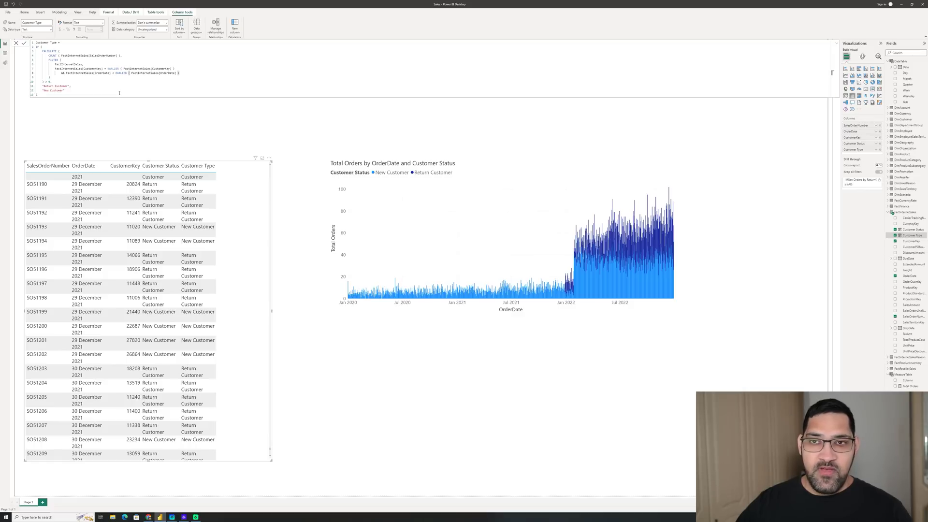
{"action": "left_click", "coordinate": [120, 93]}
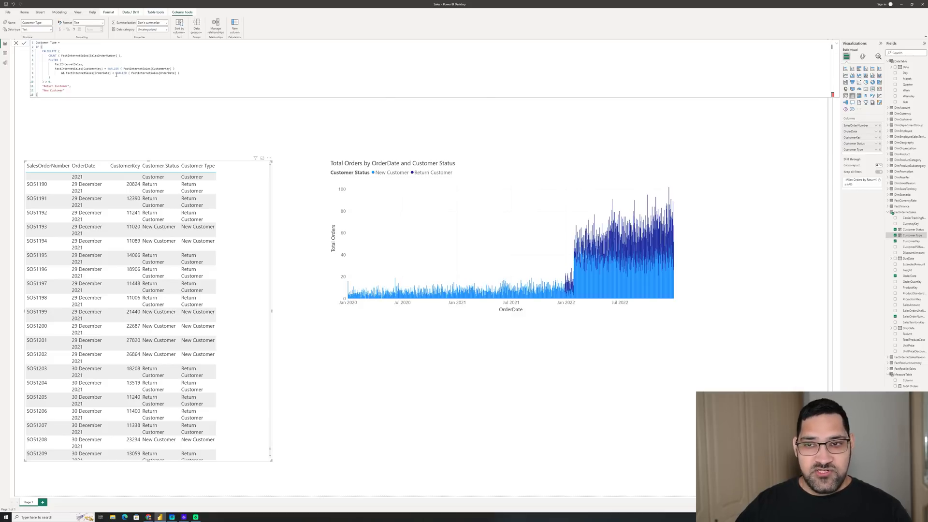
Step: Move the orders chart to the top of the page and paste a duplicate below it
{"action": "left_click_drag", "start_coordinate": [512, 165], "coordinate": [470, 72]}
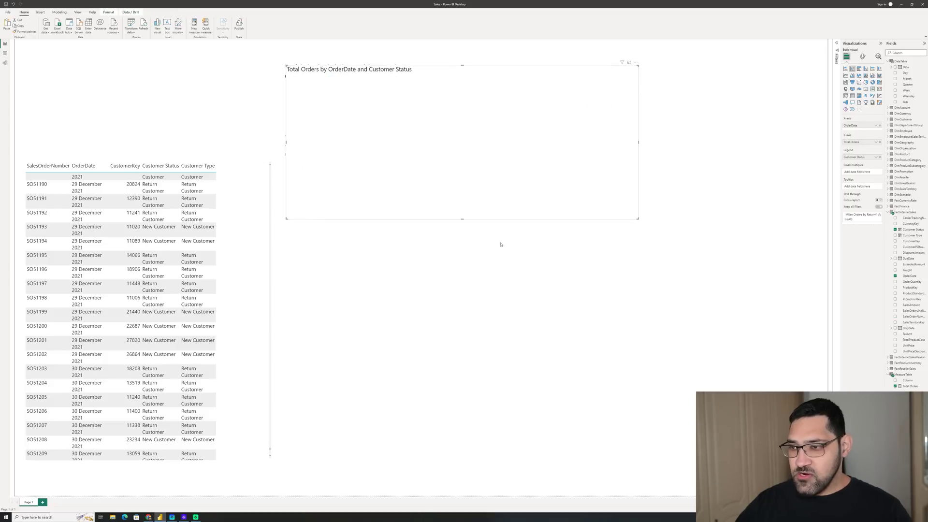
{"action": "key", "text": "ctrl+c"}
{"action": "key", "text": "ctrl+v"}
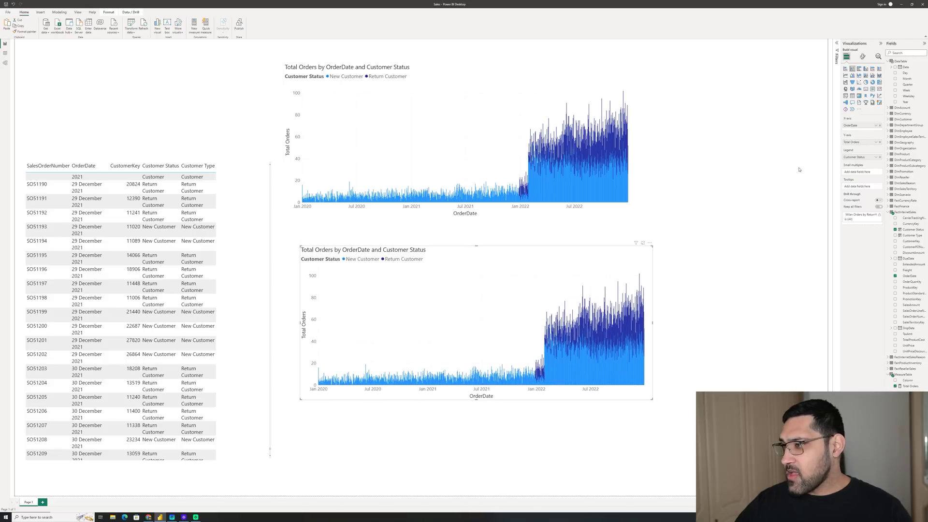
Step: Replace Customer Status with Customer Type in the lower chart's legend
{"action": "left_click", "coordinate": [880, 157]}
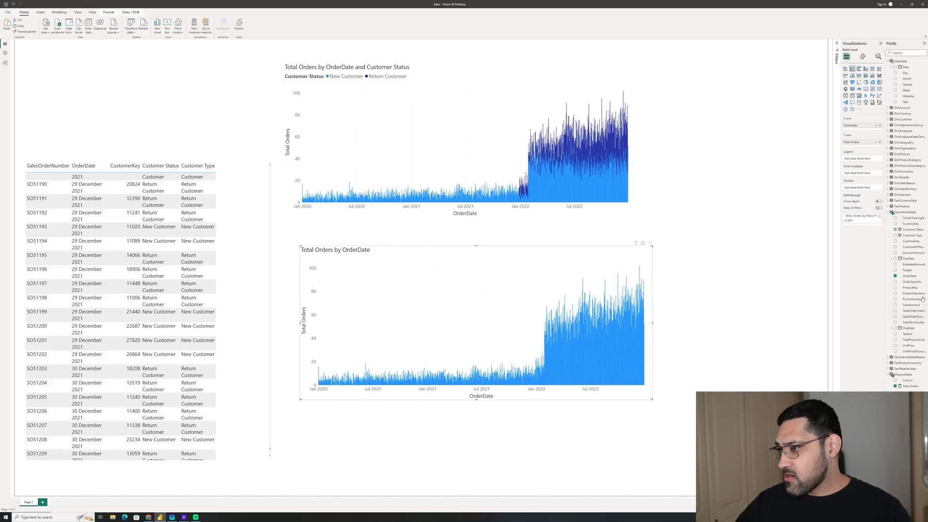
{"action": "left_click_drag", "start_coordinate": [921, 239], "coordinate": [875, 160]}
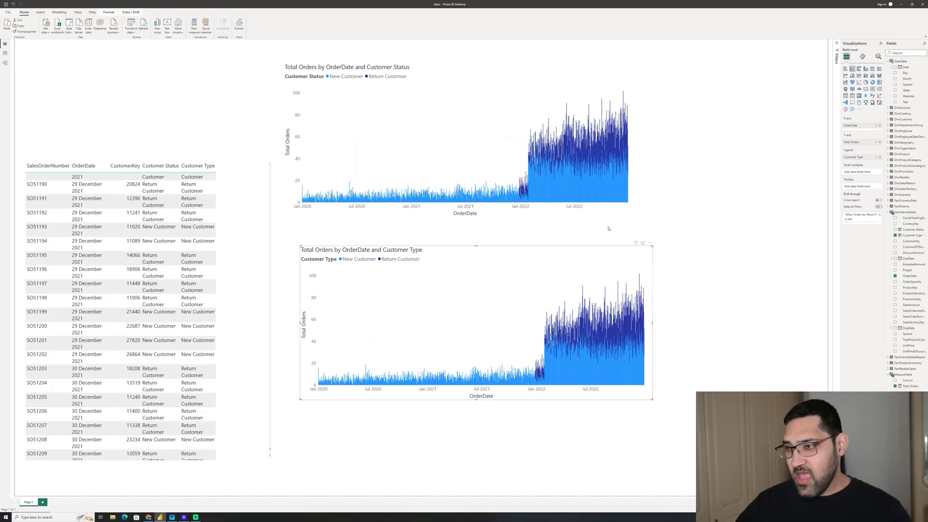
{"action": "mouse_move", "coordinate": [540, 377]}
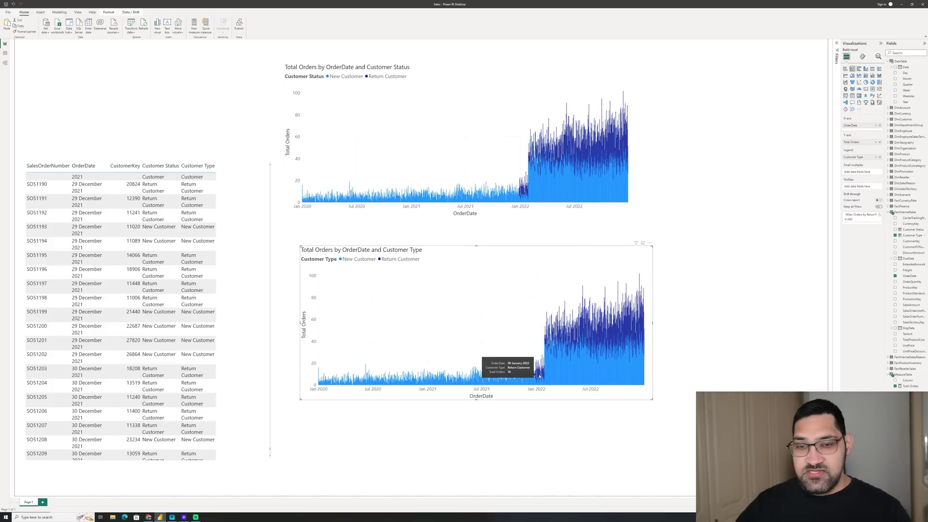